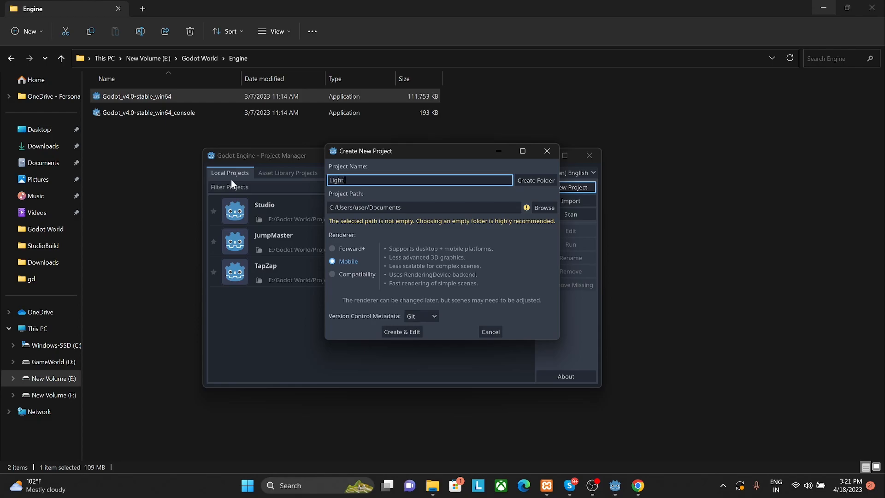
Step: Name the new project LightingTutorial and set its project path to E:/Godot World/Projects
{"action": "type", "text": "rial"}
{"action": "left_click", "coordinate": [537, 208]}
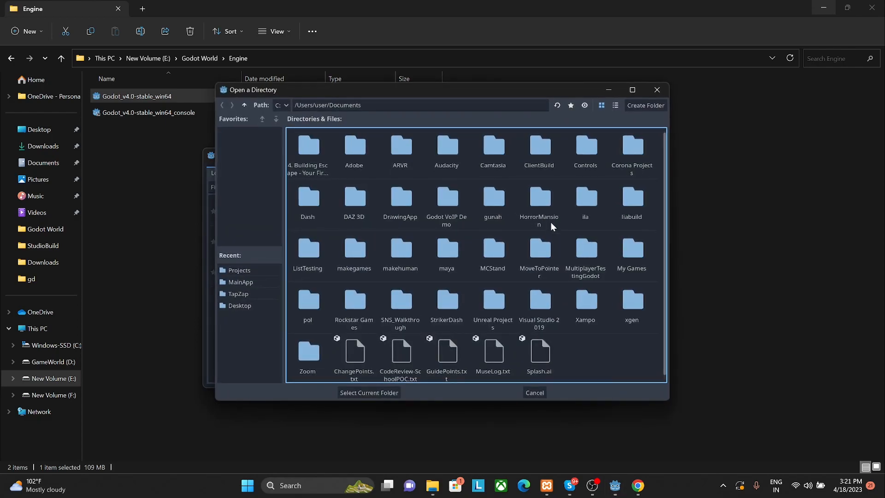
{"action": "left_click", "coordinate": [282, 105]}
{"action": "left_click", "coordinate": [295, 142]}
{"action": "double_click", "coordinate": [352, 155]}
{"action": "double_click", "coordinate": [401, 159]}
{"action": "left_click", "coordinate": [383, 393]}
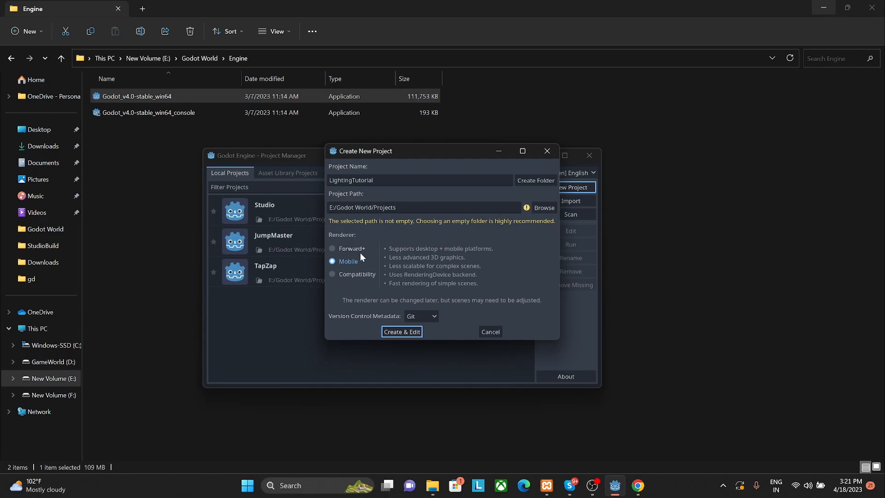
Step: Choose the Forward+ renderer and create the project in its own LightingTutorial folder
{"action": "left_click", "coordinate": [344, 249]}
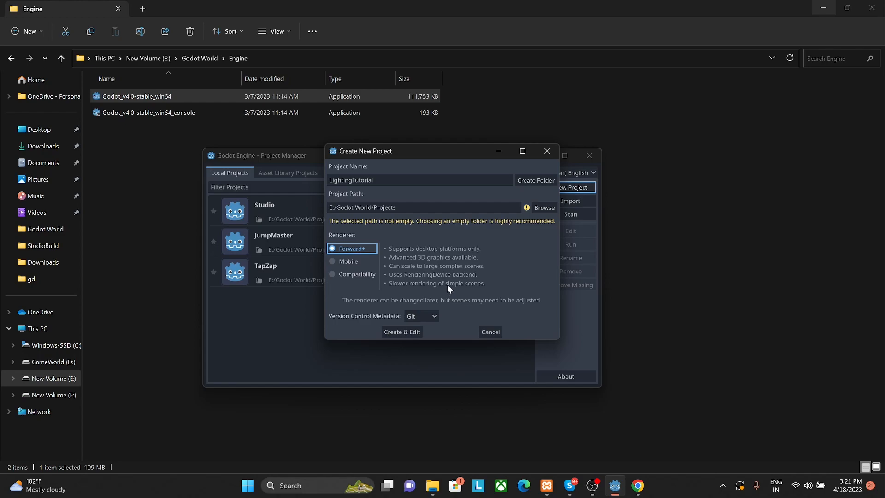
{"action": "left_click", "coordinate": [397, 336]}
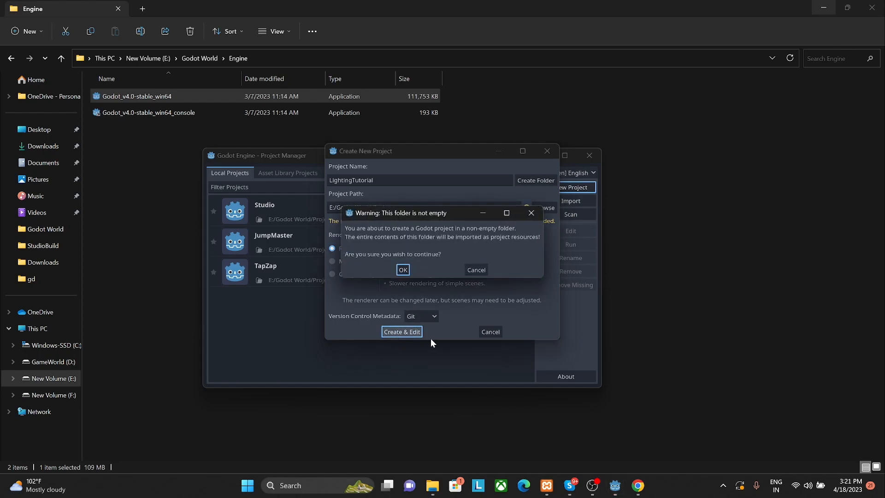
{"action": "left_click", "coordinate": [469, 273]}
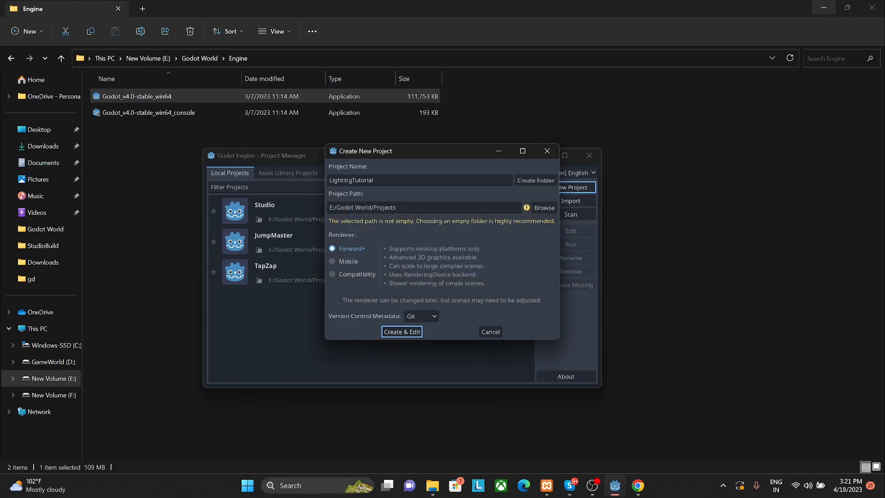
{"action": "left_click", "coordinate": [533, 182]}
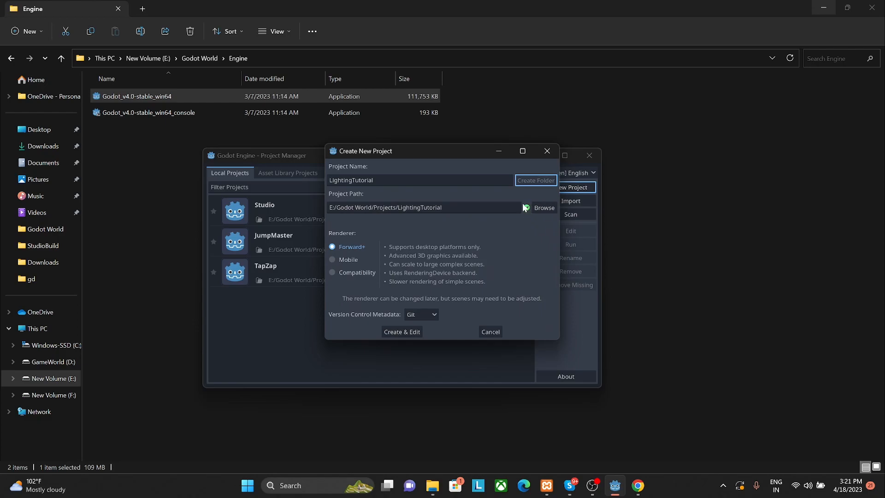
{"action": "left_click", "coordinate": [402, 328]}
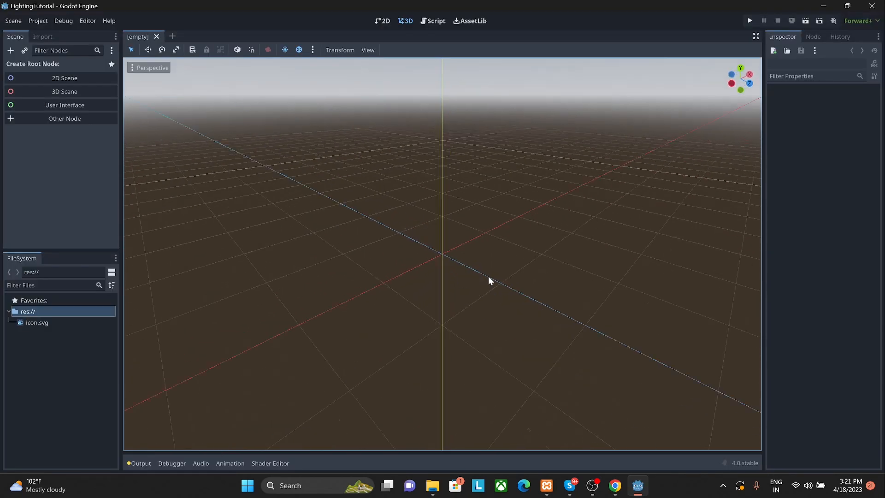
Step: Create a folder named Scenes under res:// and select it
{"action": "middle_click_drag", "start_coordinate": [482, 277], "coordinate": [393, 281]}
{"action": "scroll", "coordinate": [470, 268], "scroll_direction": "up", "scroll_amount": 3}
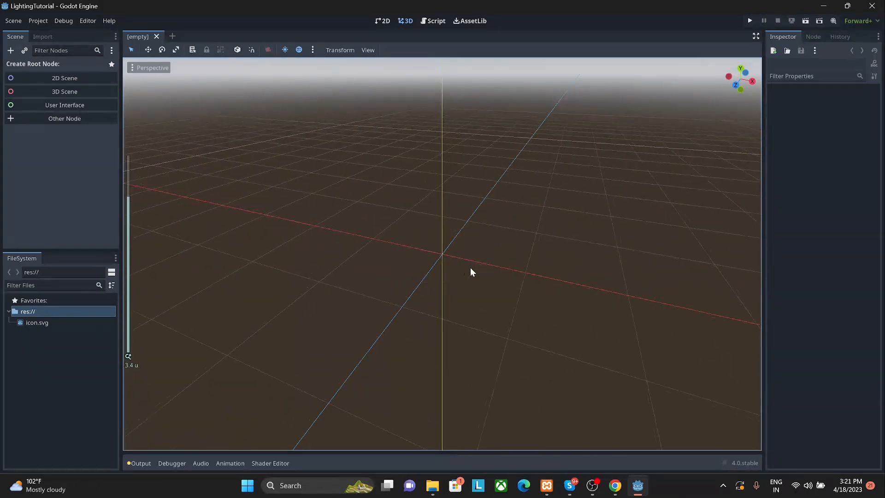
{"action": "middle_click_drag", "start_coordinate": [470, 267], "coordinate": [452, 259]}
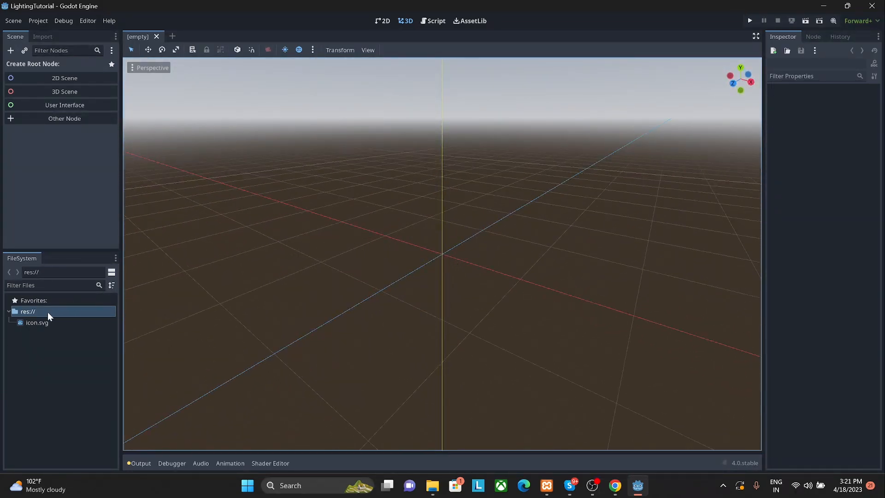
{"action": "right_click", "coordinate": [27, 311]}
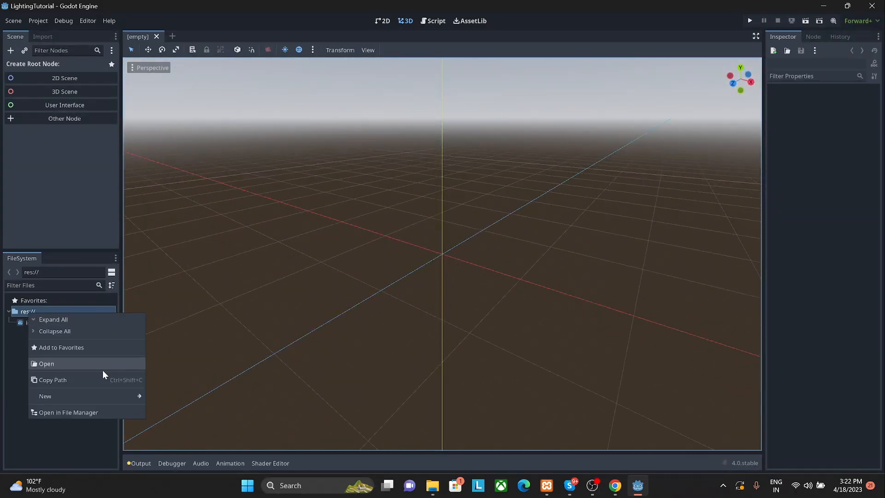
{"action": "mouse_move", "coordinate": [92, 395]}
{"action": "left_click", "coordinate": [167, 398]}
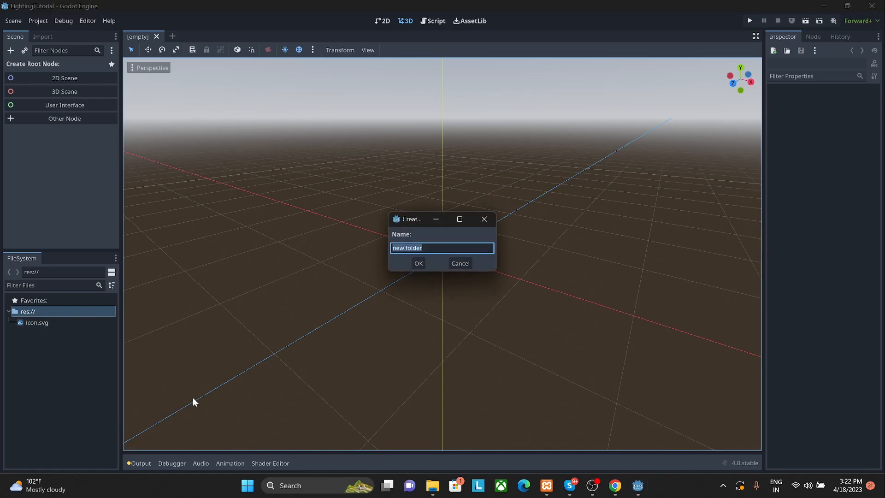
{"action": "type", "text": "Scenes"}
{"action": "key", "text": "Return"}
{"action": "left_click", "coordinate": [35, 323]}
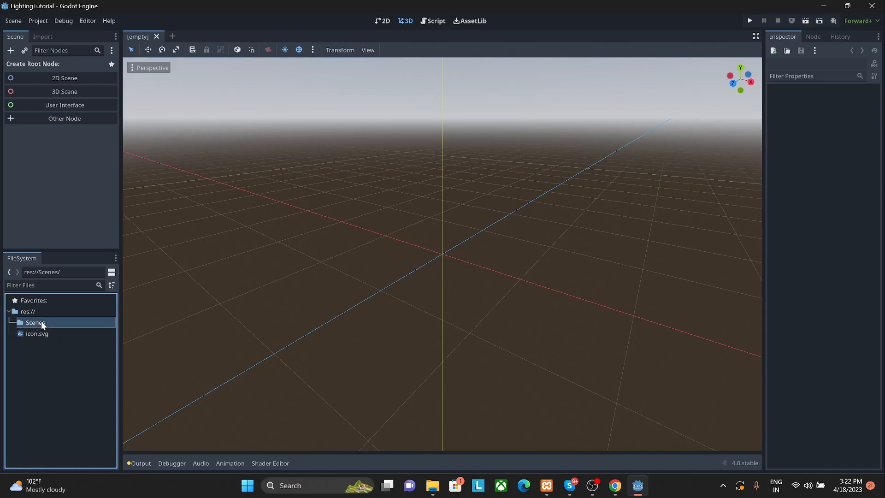
Step: Create a plain Node as the scene's root and rename it World
{"action": "left_click", "coordinate": [104, 118]}
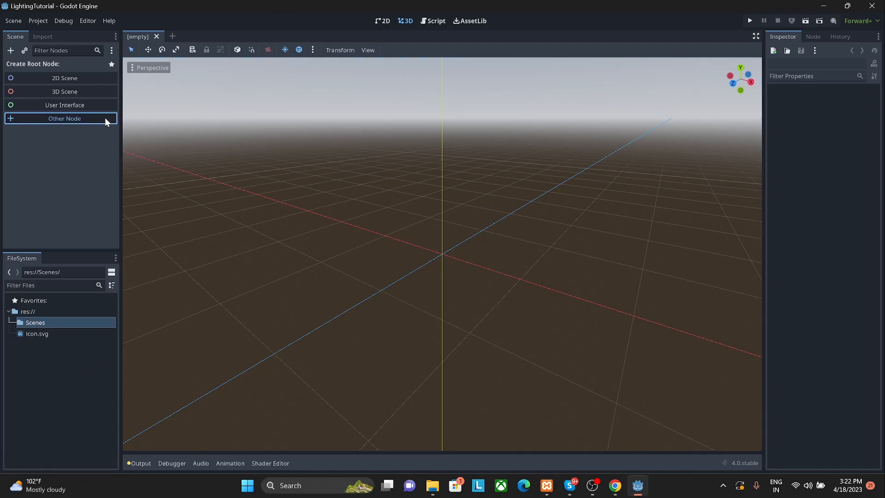
{"action": "type", "text": "node"}
{"action": "key", "text": "Return"}
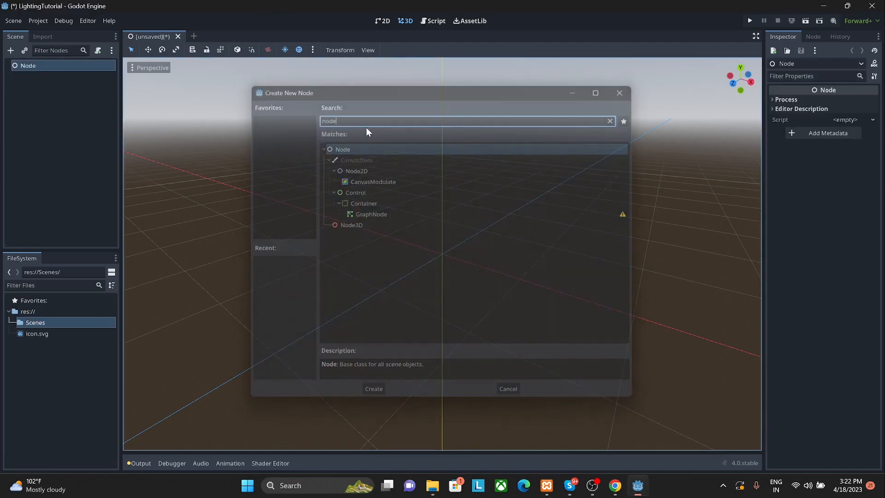
{"action": "double_click", "coordinate": [25, 67]}
{"action": "type", "text": "World"}
{"action": "key", "text": "Return"}
Step: Save the scene as MainScene.tscn inside the Scenes folder and expand that folder
{"action": "key", "text": "ctrl+s"}
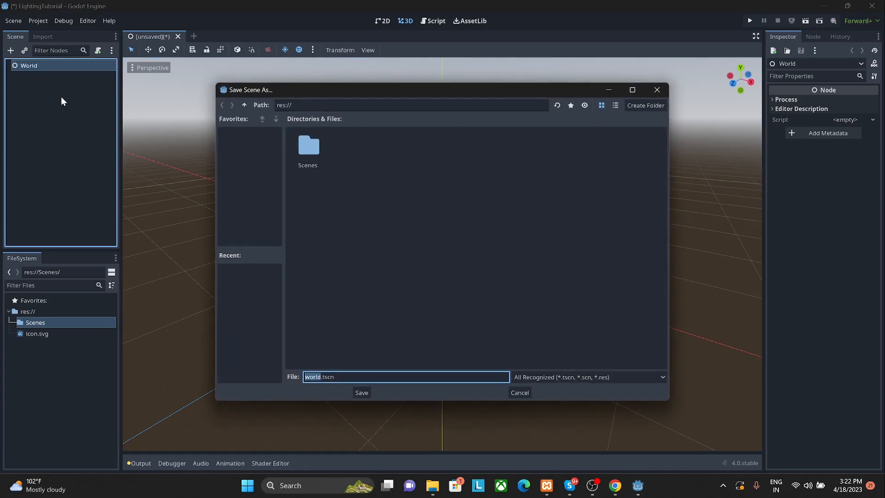
{"action": "double_click", "coordinate": [330, 172]}
{"action": "left_click", "coordinate": [322, 377]}
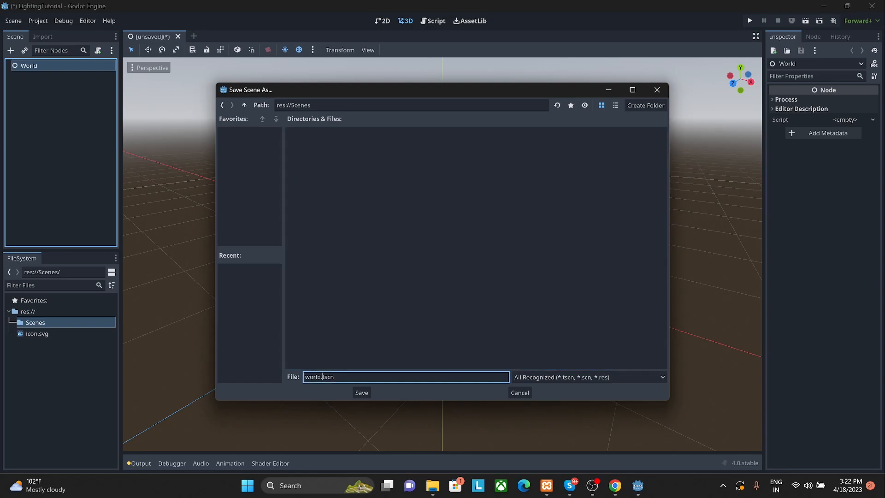
{"action": "key", "text": "BackSpace"}
{"action": "key", "text": "BackSpace"}
{"action": "key", "text": "BackSpace"}
{"action": "key", "text": "BackSpace"}
{"action": "key", "text": "BackSpace"}
{"action": "type", "text": "MainScene"}
{"action": "key", "text": "Return"}
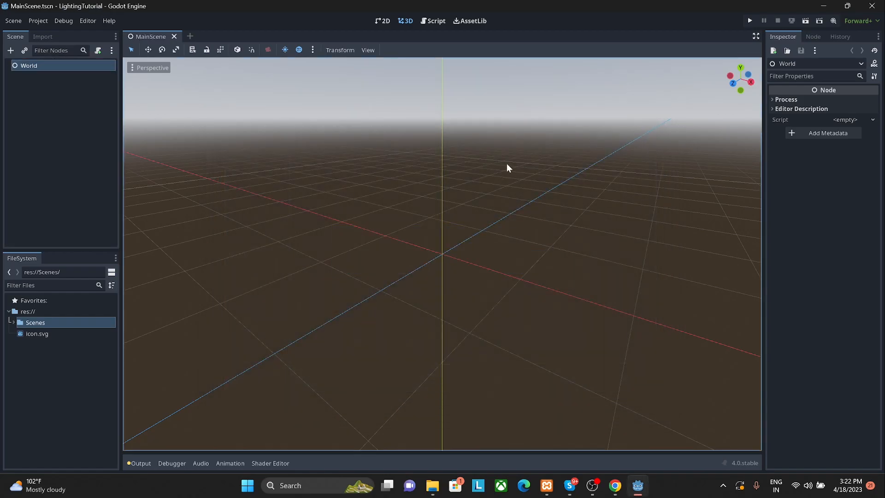
{"action": "left_click", "coordinate": [14, 322]}
Step: Run the project with the current scene set as the main scene, and close the game window
{"action": "left_click", "coordinate": [749, 21]}
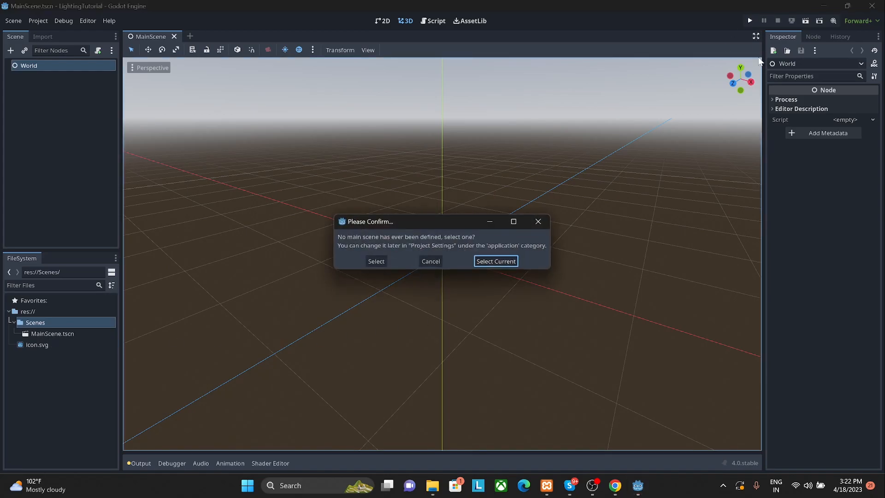
{"action": "left_click", "coordinate": [491, 261]}
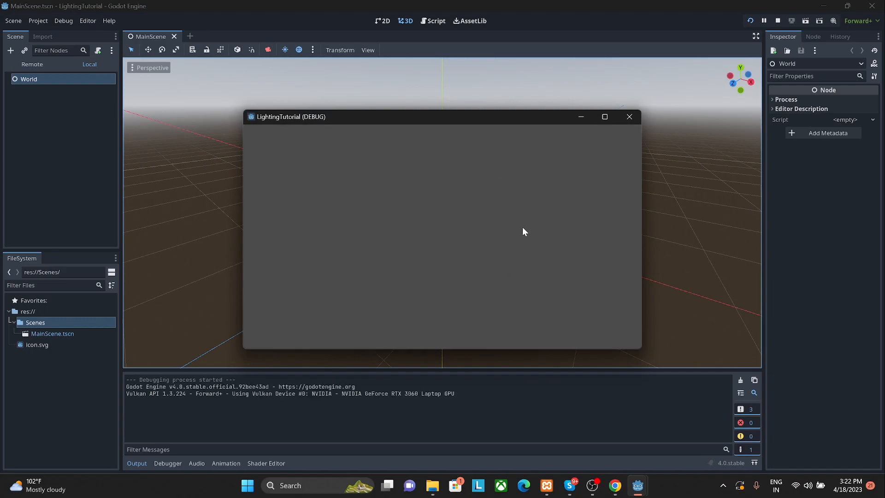
{"action": "left_click", "coordinate": [622, 118]}
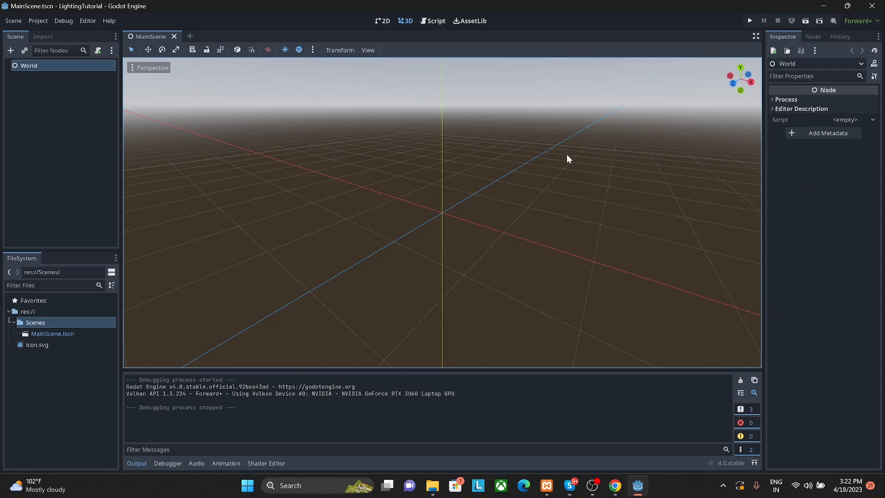
Step: Add a MeshInstance3D node as a child of World, searching the node types for "mesh"
{"action": "middle_click_drag", "start_coordinate": [557, 180], "coordinate": [556, 206]}
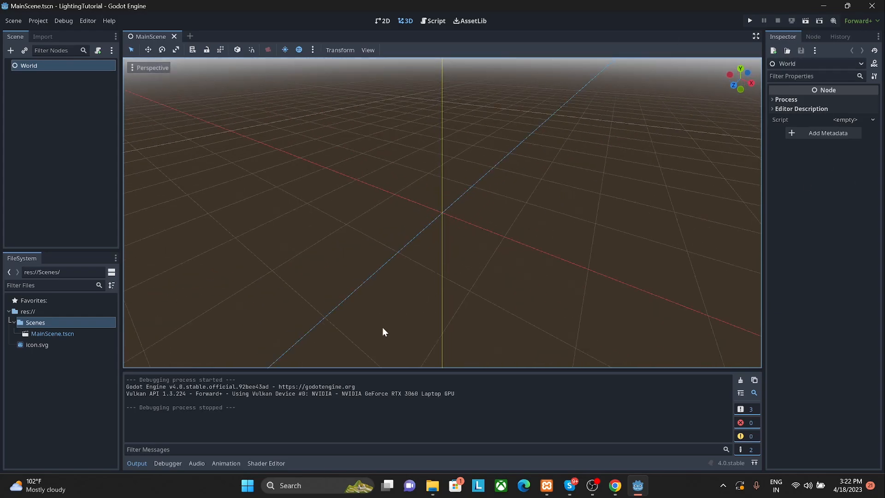
{"action": "right_click", "coordinate": [44, 67]}
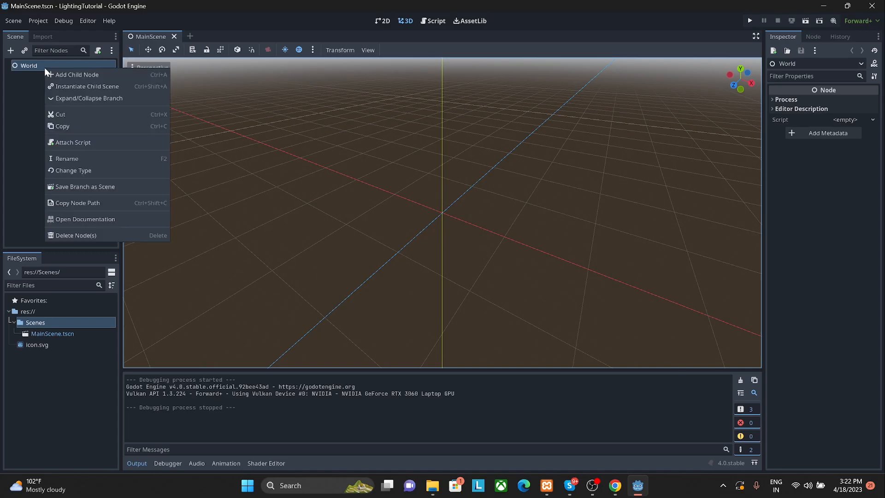
{"action": "left_click", "coordinate": [75, 74]}
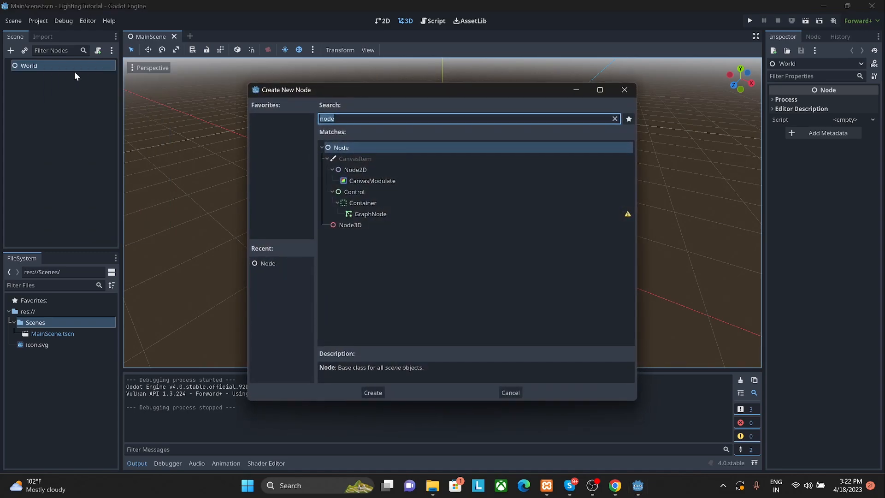
{"action": "type", "text": "mesh"}
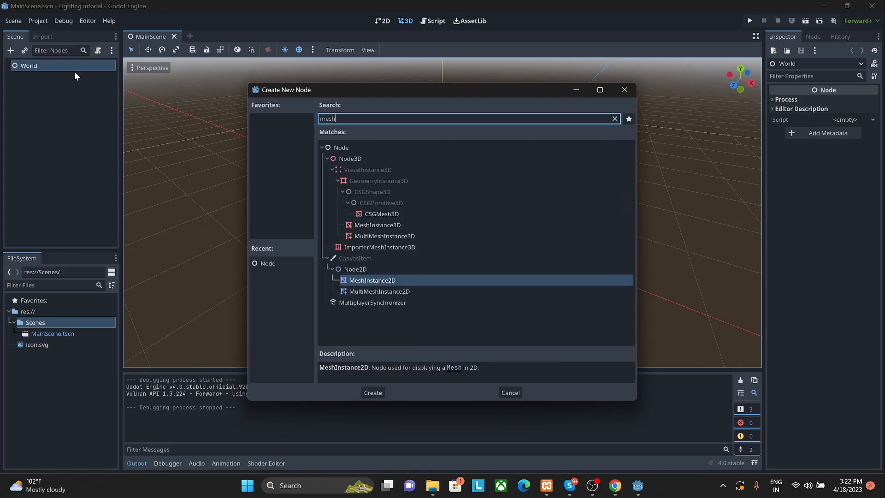
{"action": "key", "text": "Up"}
{"action": "key", "text": "Up"}
{"action": "key", "text": "Up"}
{"action": "key", "text": "Up"}
{"action": "key", "text": "Up"}
{"action": "key", "text": "Up"}
{"action": "key", "text": "Up"}
{"action": "key", "text": "Up"}
{"action": "key", "text": "Up"}
{"action": "key", "text": "Up"}
{"action": "key", "text": "Up"}
{"action": "key", "text": "Up"}
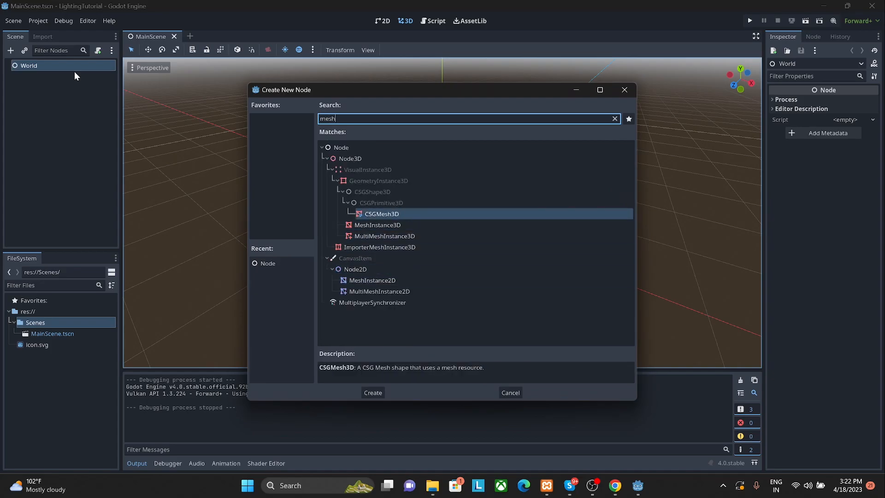
{"action": "key", "text": "Down"}
{"action": "key", "text": "Down"}
{"action": "key", "text": "Up"}
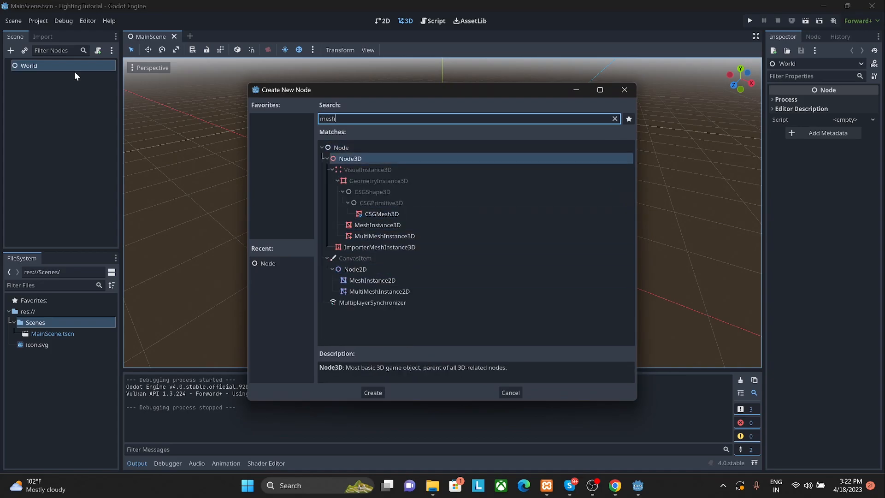
{"action": "key", "text": "Down"}
{"action": "key", "text": "Down"}
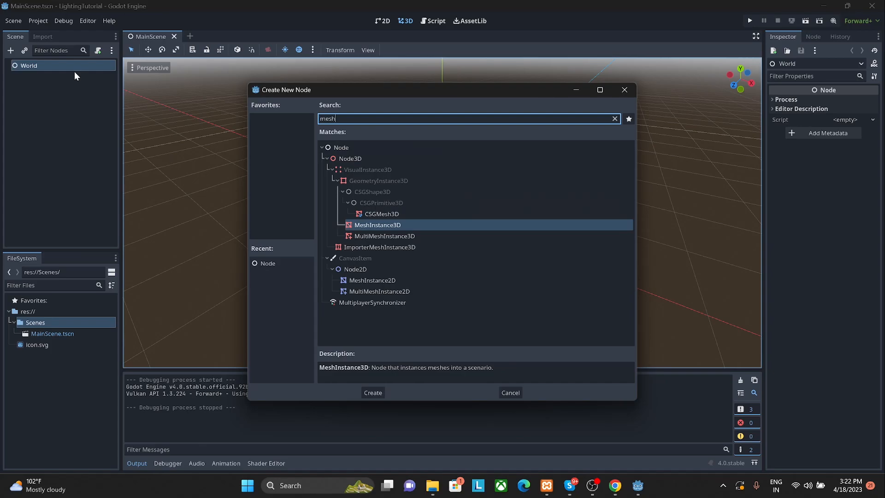
{"action": "key", "text": "Up"}
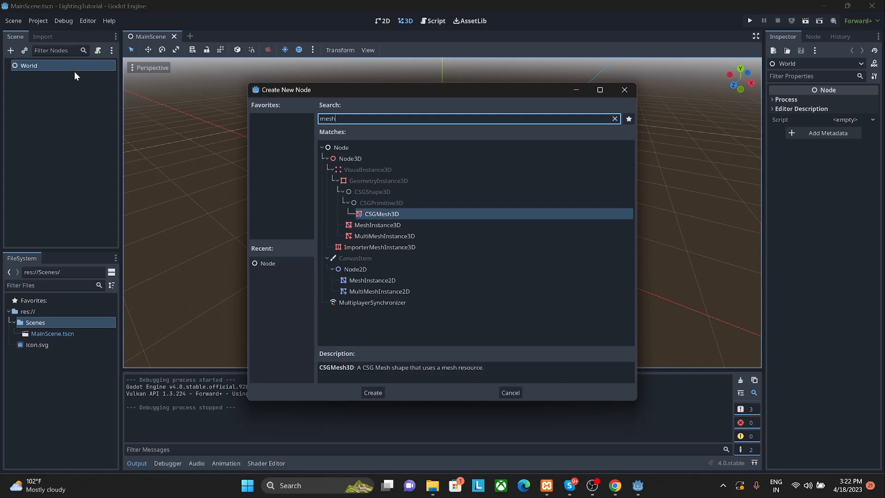
{"action": "key", "text": "Down"}
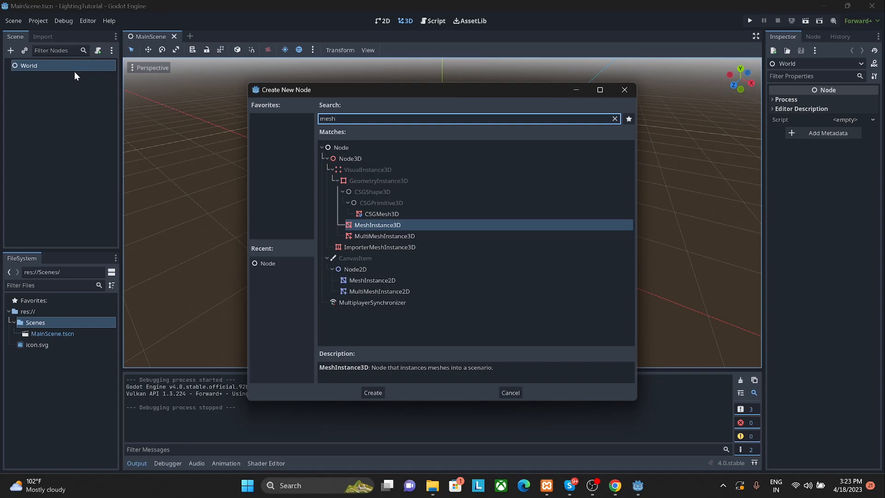
{"action": "key", "text": "Up"}
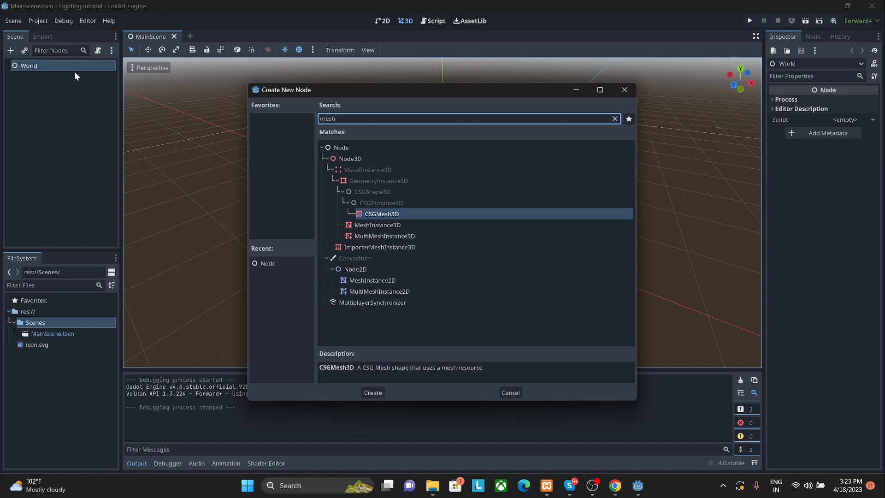
{"action": "key", "text": "Down"}
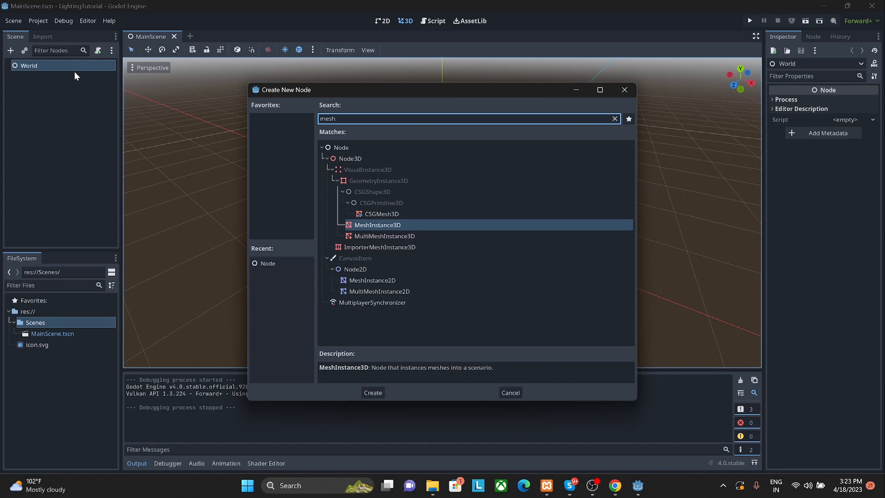
{"action": "key", "text": "Return"}
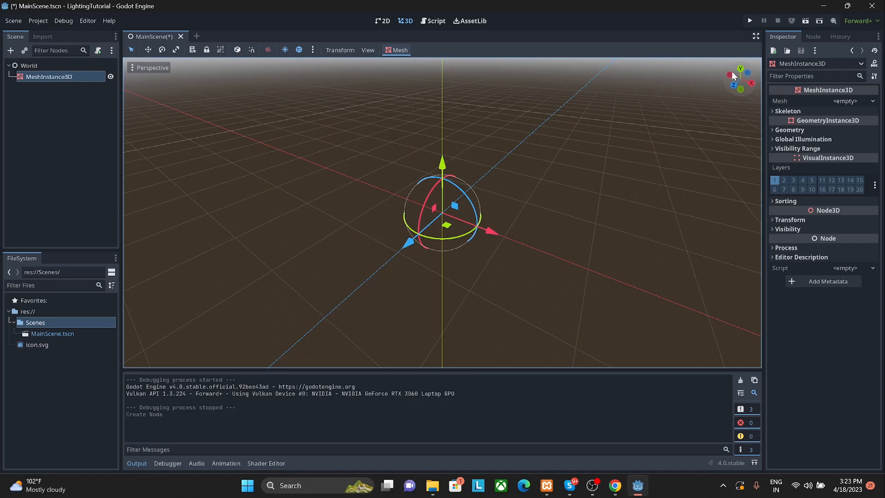
Step: Rename the MeshInstance3D node to Cube
{"action": "left_click", "coordinate": [843, 63]}
{"action": "left_click", "coordinate": [50, 84]}
{"action": "left_click", "coordinate": [51, 81]}
{"action": "left_click", "coordinate": [76, 79]}
{"action": "type", "text": "Cu"}
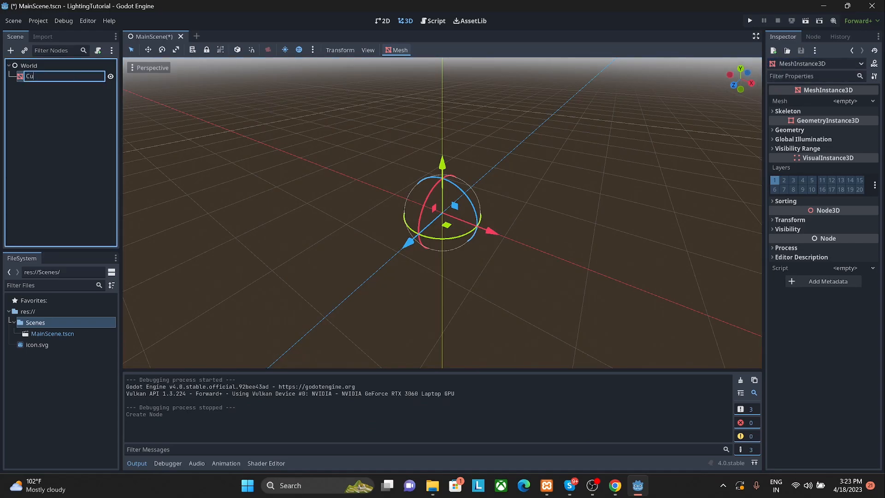
{"action": "type", "text": "be"}
{"action": "key", "text": "Return"}
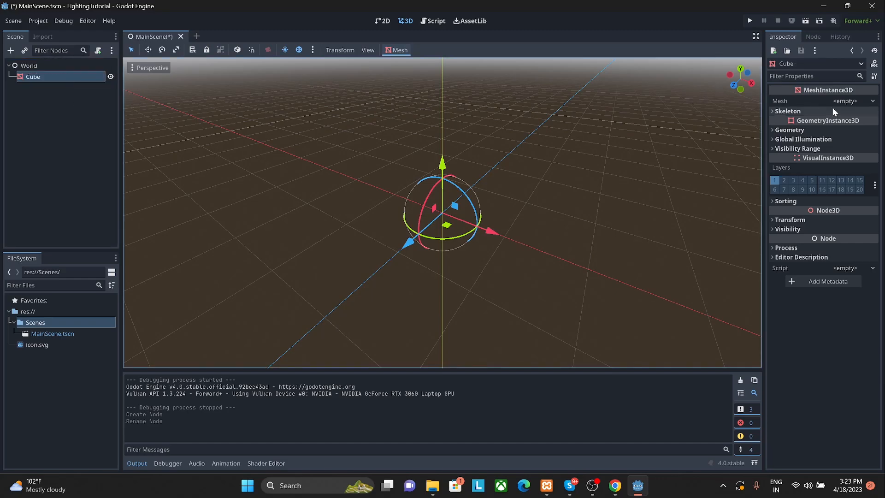
Step: Assign a new BoxMesh to the Cube node's mesh property
{"action": "left_click", "coordinate": [844, 101]}
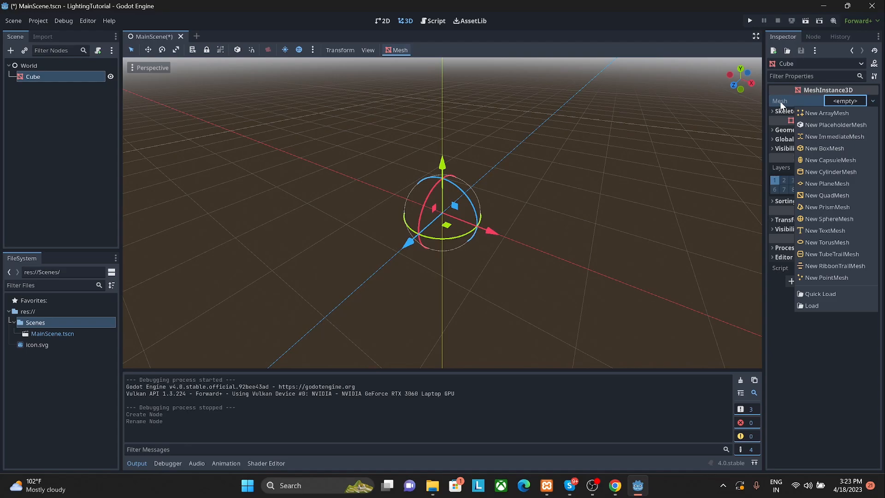
{"action": "left_click", "coordinate": [826, 149]}
{"action": "middle_click_drag", "start_coordinate": [498, 285], "coordinate": [518, 264]}
{"action": "left_click", "coordinate": [530, 256]}
Step: Add another MeshInstance3D node as a child of World, searching the node types for "mesh"
{"action": "left_click", "coordinate": [32, 64]}
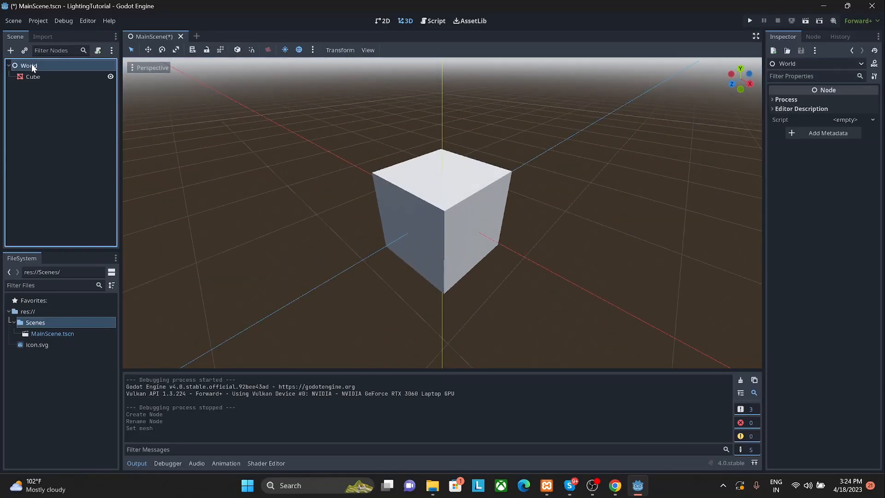
{"action": "right_click", "coordinate": [31, 64]}
{"action": "left_click", "coordinate": [69, 72]}
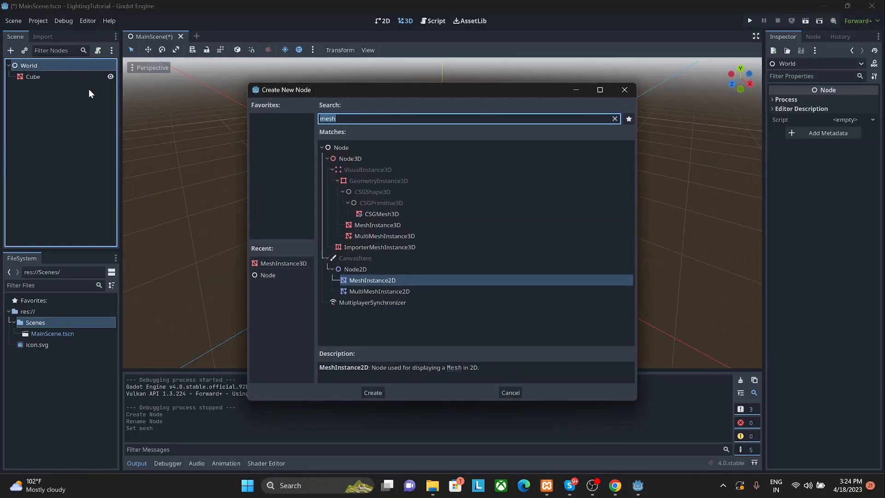
{"action": "type", "text": "gr"}
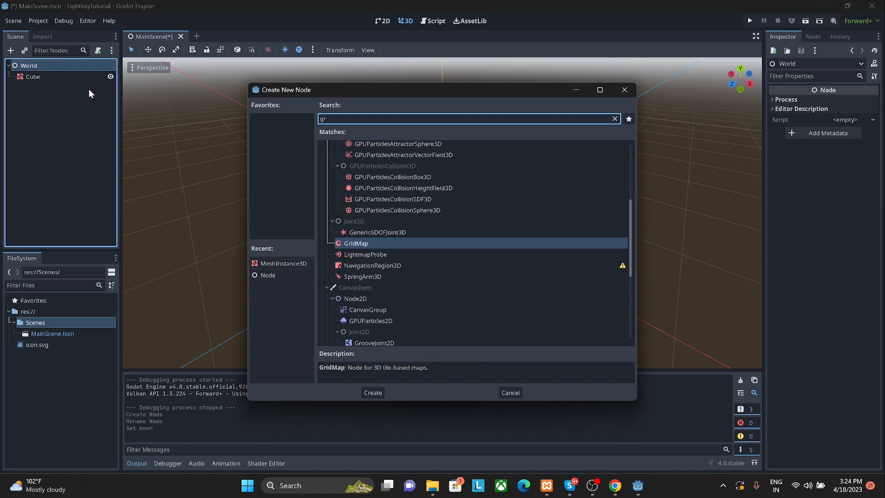
{"action": "key", "text": "BackSpace"}
{"action": "key", "text": "BackSpace"}
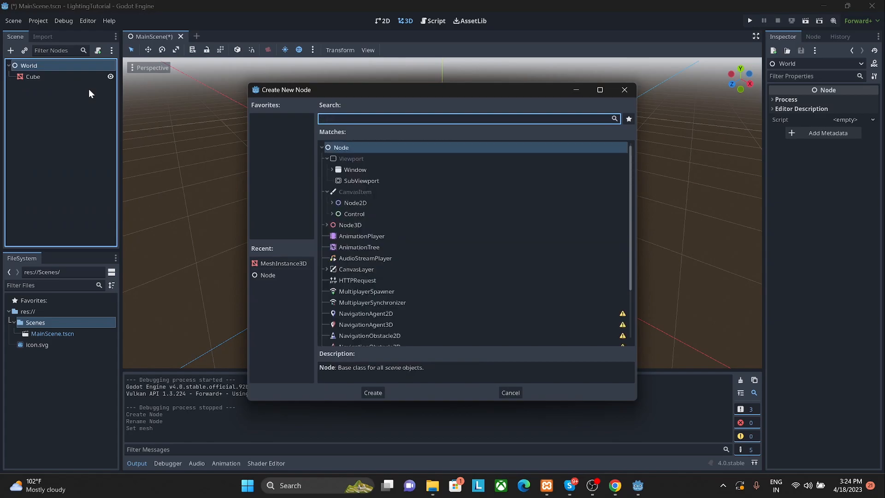
{"action": "type", "text": "mesh"}
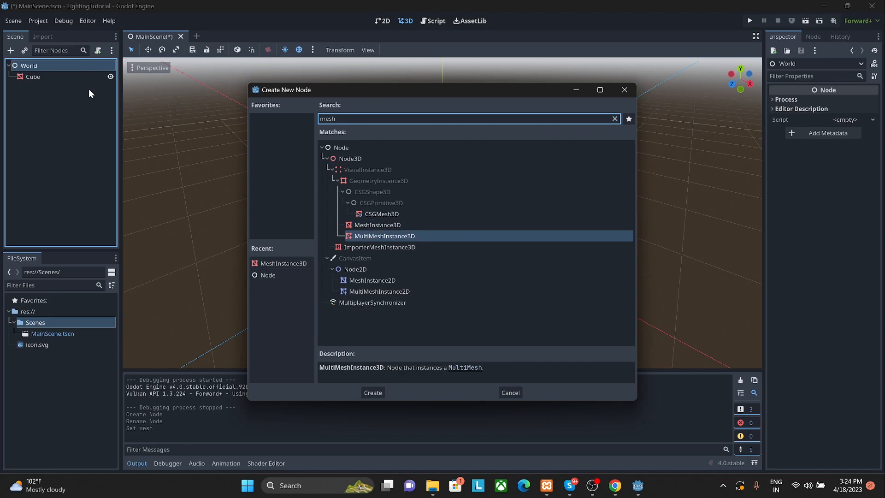
{"action": "key", "text": "Return"}
Step: Rename the new MeshInstance3D node to Ground
{"action": "double_click", "coordinate": [58, 89]}
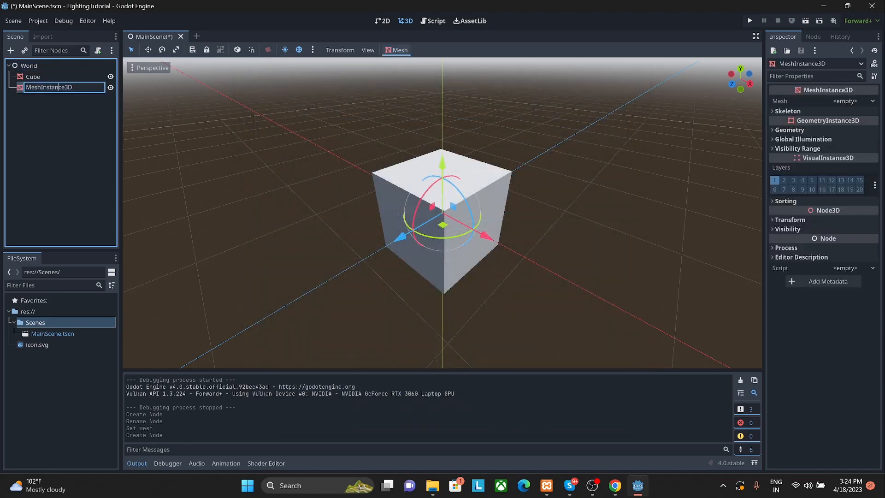
{"action": "key", "text": "ctrl+a"}
{"action": "type", "text": "Ground"}
{"action": "key", "text": "Return"}
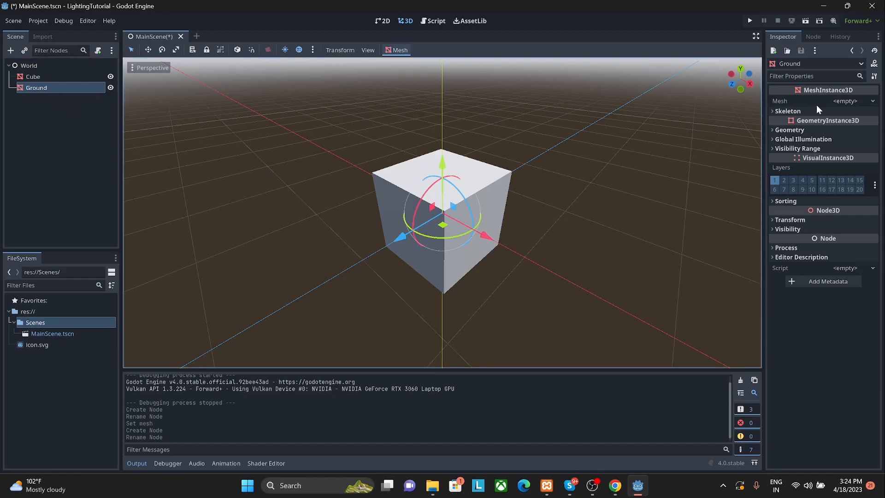
Step: Assign a new PlaneMesh to the Ground node's mesh property
{"action": "left_click", "coordinate": [844, 101]}
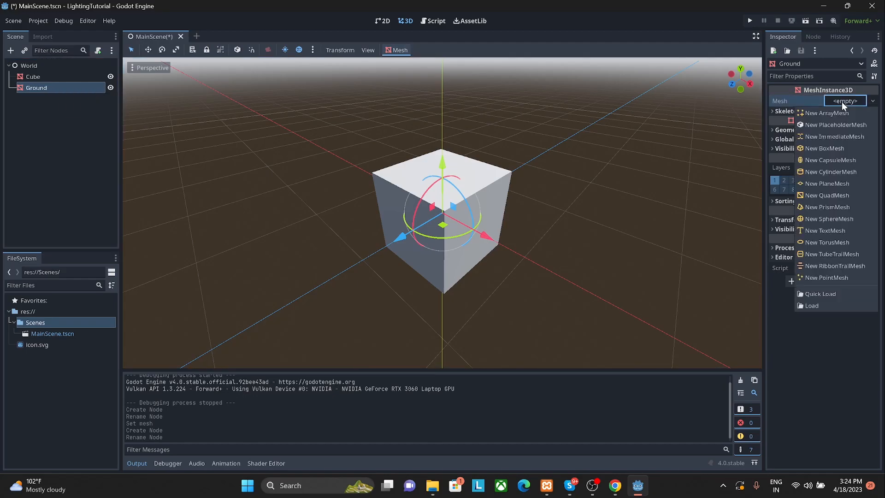
{"action": "left_click", "coordinate": [821, 185]}
{"action": "middle_click_drag", "start_coordinate": [559, 227], "coordinate": [536, 222]}
{"action": "scroll", "coordinate": [514, 259], "scroll_direction": "up", "scroll_amount": 3}
{"action": "scroll", "coordinate": [512, 255], "scroll_direction": "up", "scroll_amount": 4}
{"action": "scroll", "coordinate": [512, 255], "scroll_direction": "down", "scroll_amount": 3}
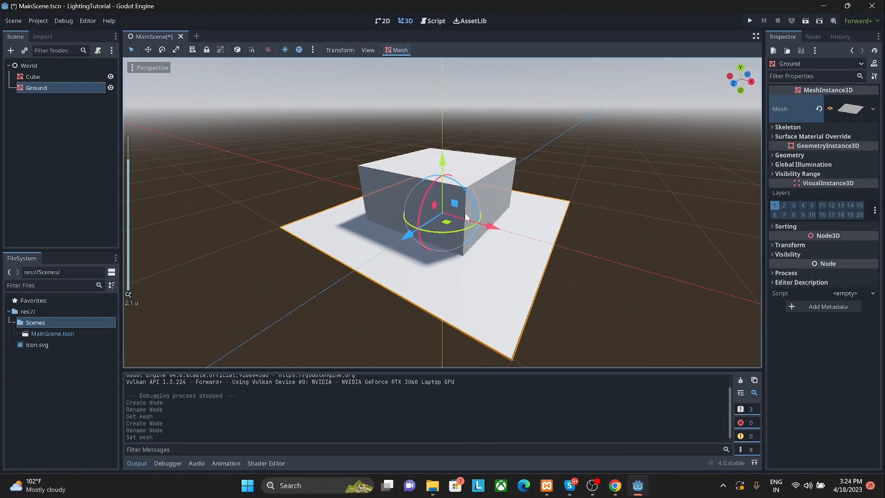
Step: Raise the Cube so it rests on the ground plane, setting its Y position to 0.5 m
{"action": "left_click", "coordinate": [506, 190]}
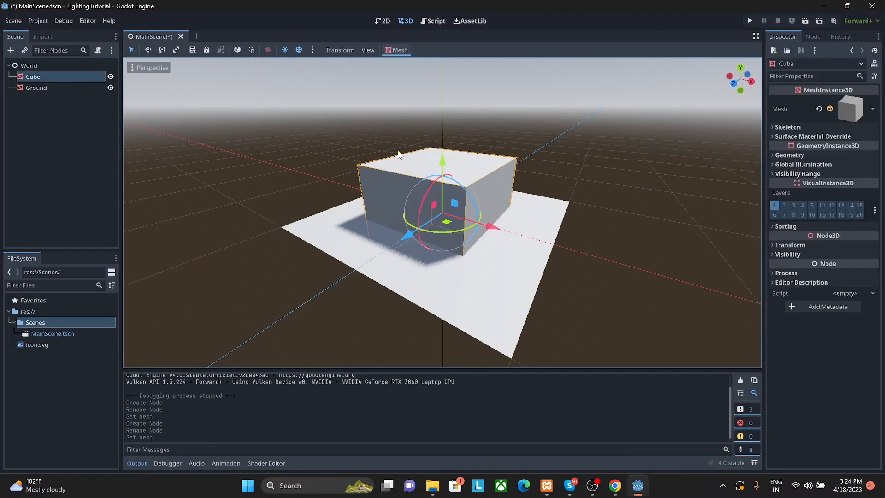
{"action": "left_click_drag", "start_coordinate": [440, 164], "coordinate": [449, 77]}
{"action": "left_click_drag", "start_coordinate": [449, 85], "coordinate": [450, 62]}
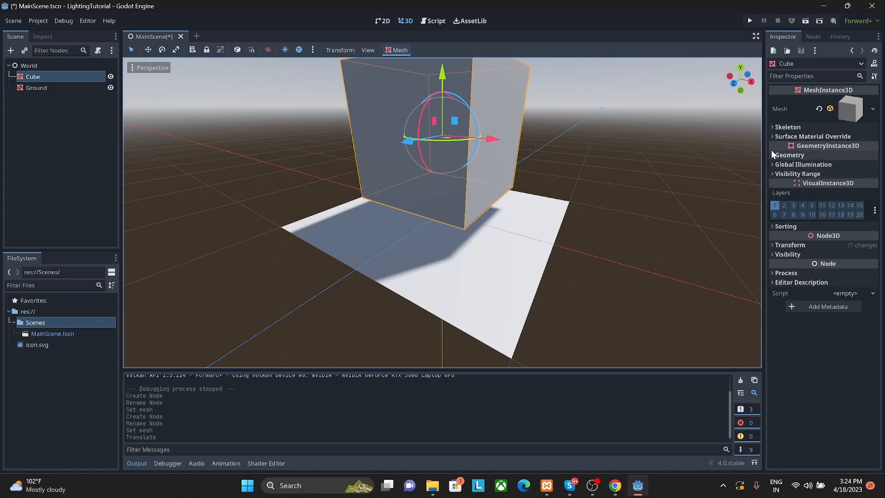
{"action": "left_click", "coordinate": [779, 245]}
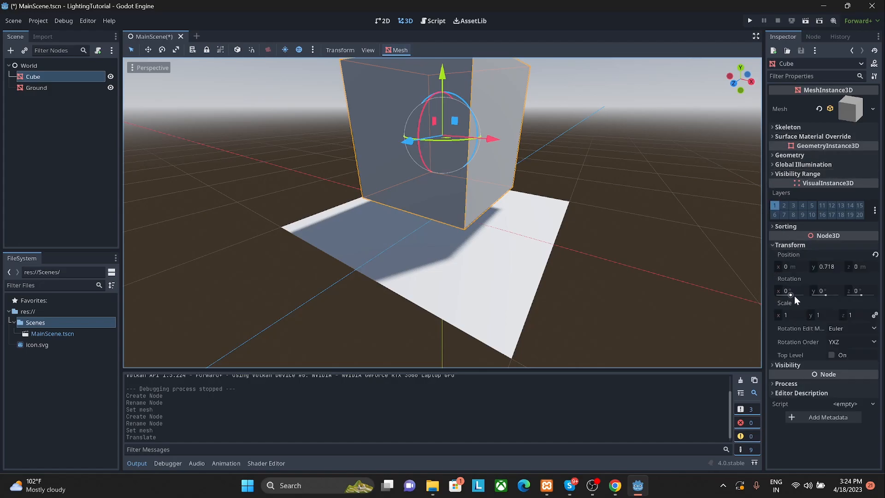
{"action": "left_click", "coordinate": [827, 270]}
{"action": "type", "text": "0.5"}
{"action": "key", "text": "Return"}
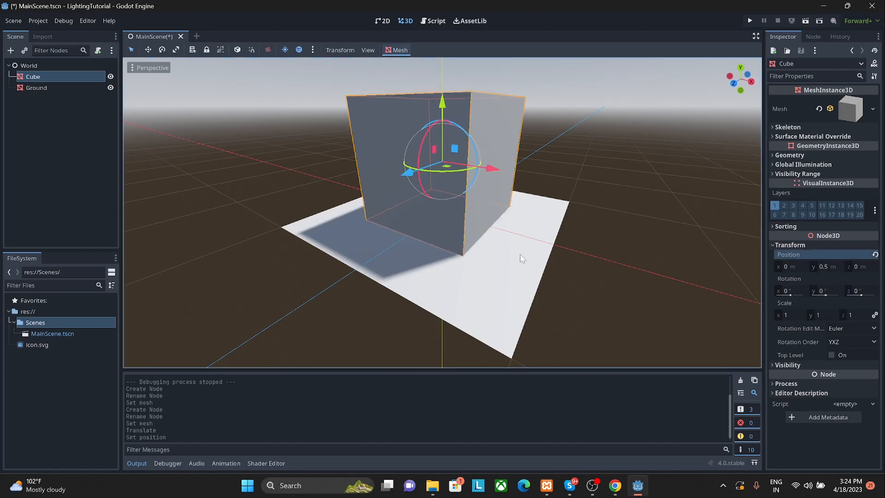
Step: Scale the Ground plane uniformly to 5 on all axes
{"action": "left_click", "coordinate": [607, 198]}
{"action": "middle_click_drag", "start_coordinate": [607, 198], "coordinate": [527, 195]}
{"action": "scroll", "coordinate": [527, 195], "scroll_direction": "up", "scroll_amount": 1}
{"action": "scroll", "coordinate": [546, 239], "scroll_direction": "up", "scroll_amount": 5}
{"action": "scroll", "coordinate": [549, 237], "scroll_direction": "down", "scroll_amount": 3}
{"action": "middle_click_drag", "start_coordinate": [552, 240], "coordinate": [524, 308]}
{"action": "left_click", "coordinate": [524, 309]}
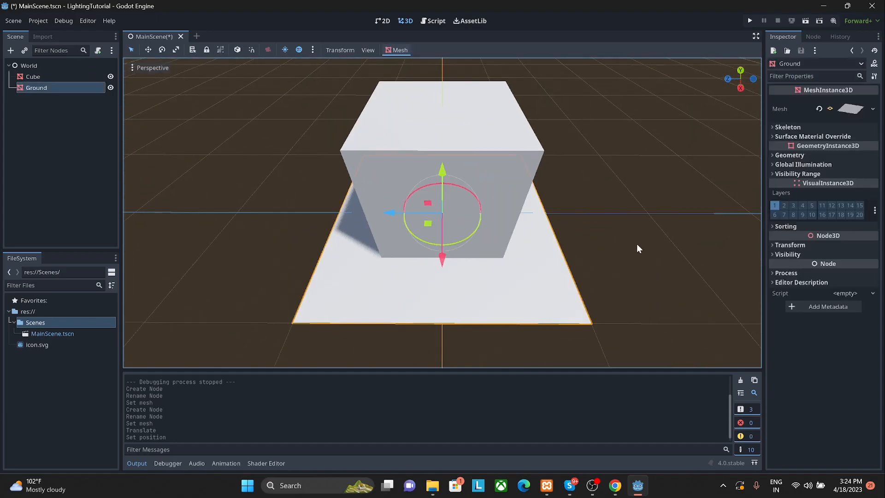
{"action": "left_click", "coordinate": [772, 245]}
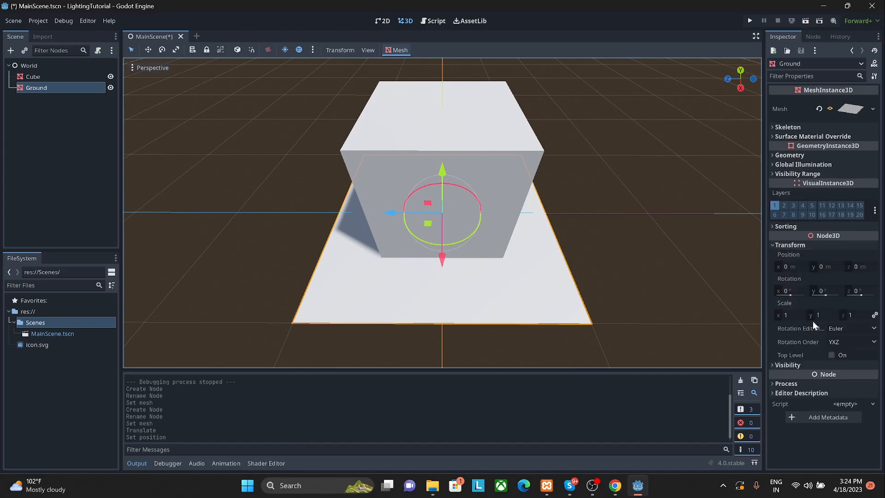
{"action": "left_click", "coordinate": [788, 316]}
{"action": "type", "text": "5"}
{"action": "key", "text": "Return"}
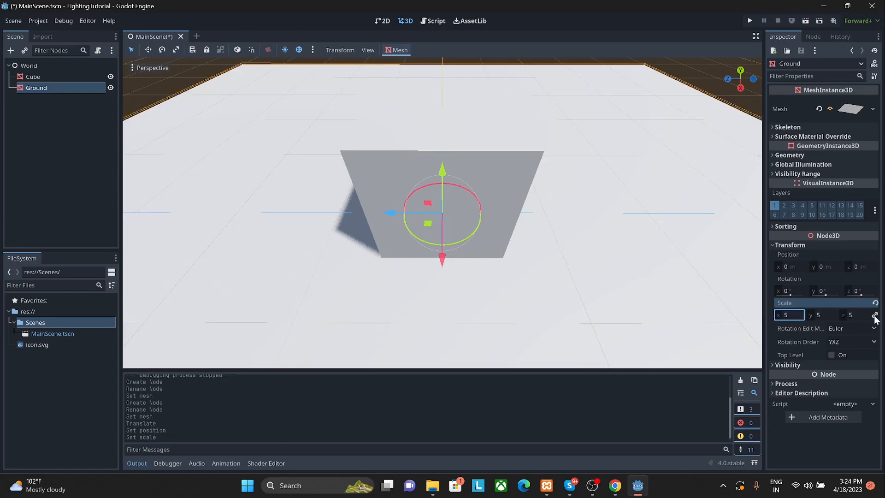
Step: Deselect the Ground node and save the main scene
{"action": "scroll", "coordinate": [677, 257], "scroll_direction": "down", "scroll_amount": 2}
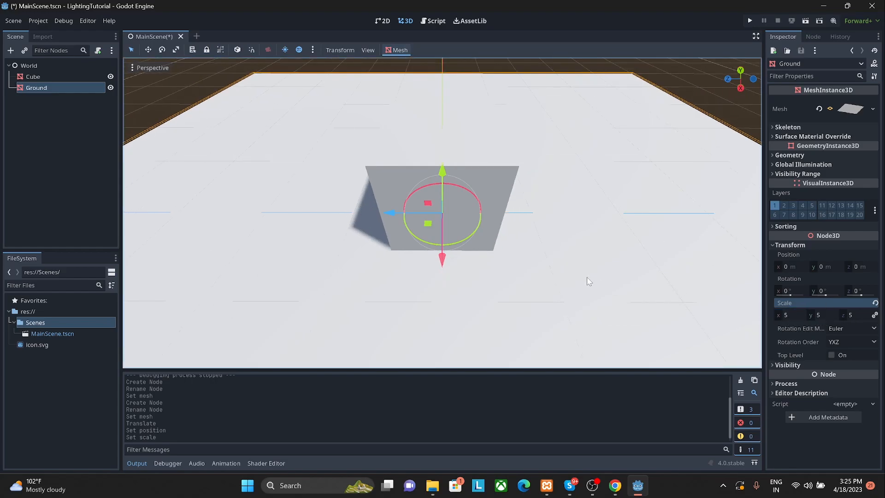
{"action": "scroll", "coordinate": [588, 277], "scroll_direction": "down", "scroll_amount": 2}
{"action": "middle_click_drag", "start_coordinate": [588, 276], "coordinate": [569, 242]}
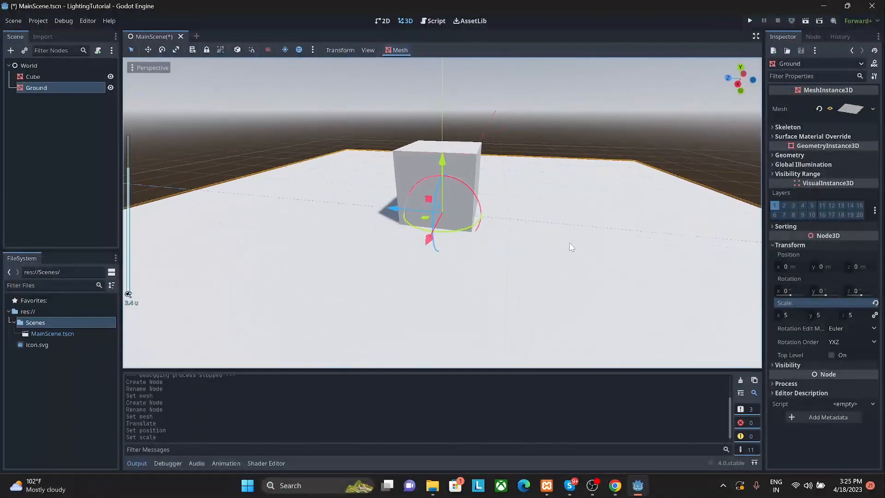
{"action": "left_click", "coordinate": [537, 105]}
{"action": "middle_click_drag", "start_coordinate": [447, 291], "coordinate": [556, 277]}
{"action": "scroll", "coordinate": [539, 290], "scroll_direction": "down", "scroll_amount": 5}
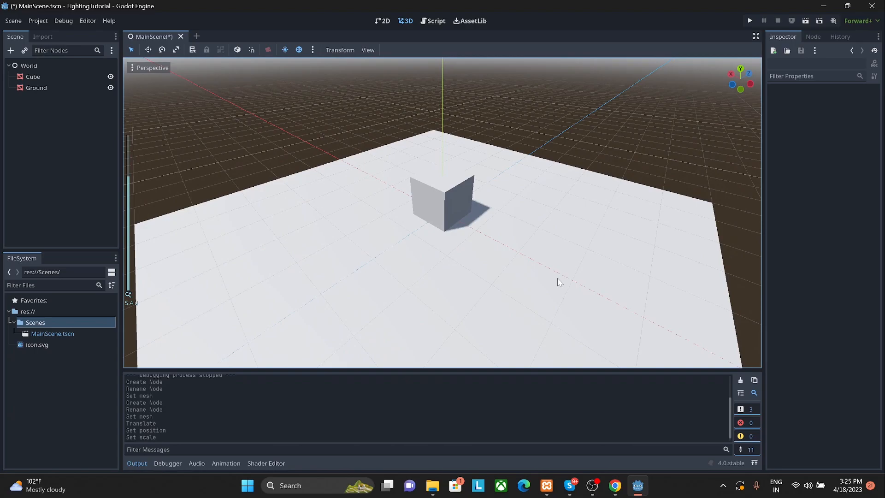
{"action": "key", "text": "ctrl+s"}
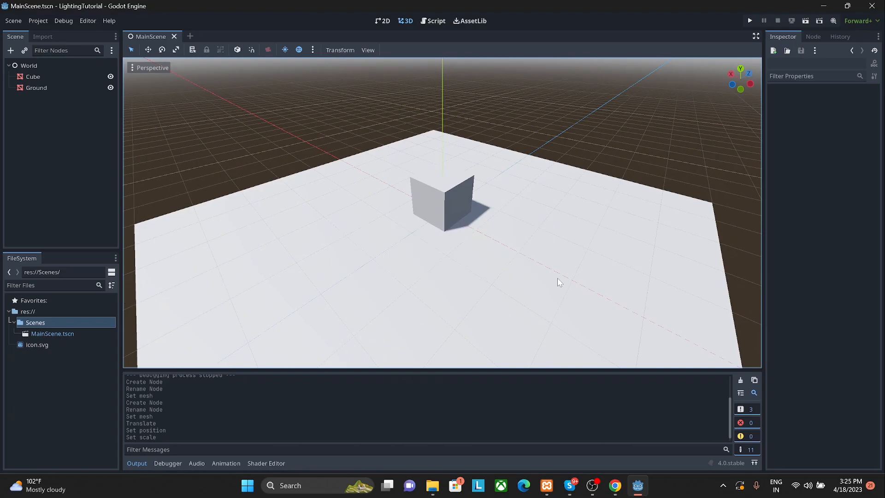
Step: Add a Camera3D node as a child of World, searching the node types for "camer"
{"action": "middle_click_drag", "start_coordinate": [537, 263], "coordinate": [498, 272]}
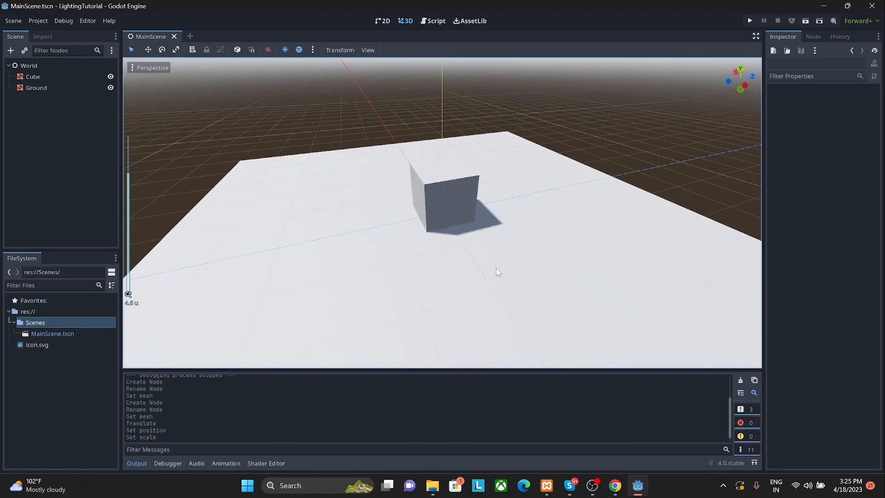
{"action": "left_click", "coordinate": [39, 60]}
{"action": "right_click", "coordinate": [40, 60]}
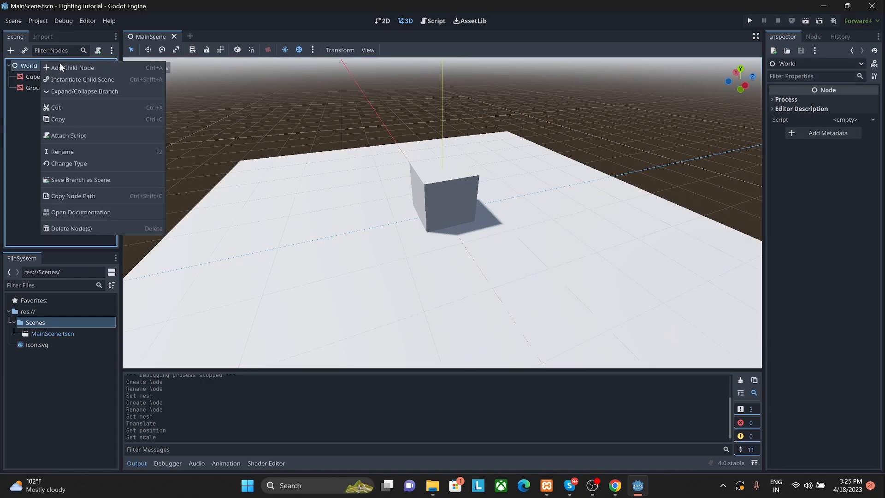
{"action": "left_click", "coordinate": [60, 64]}
{"action": "type", "text": "cam"}
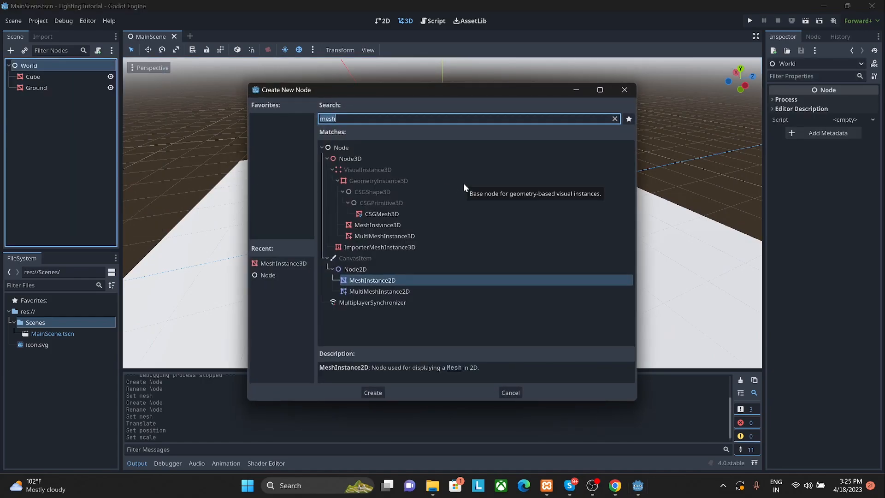
{"action": "type", "text": "er"}
{"action": "key", "text": "Down"}
{"action": "key", "text": "Down"}
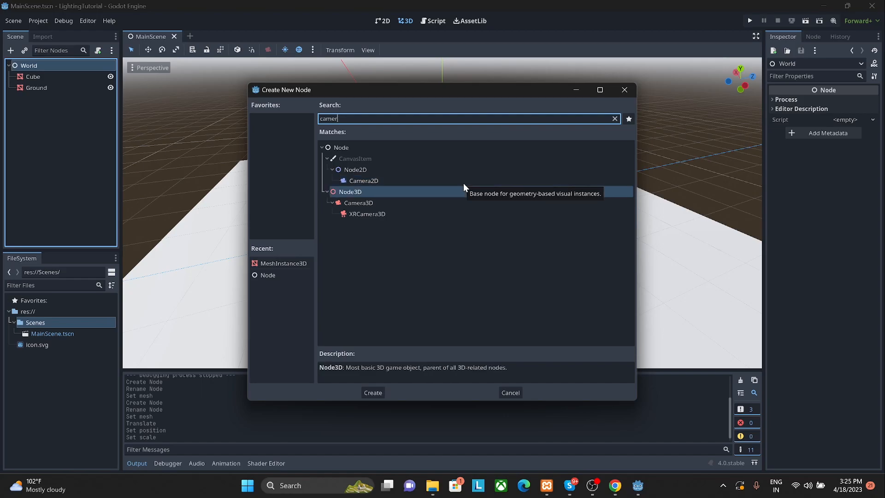
{"action": "key", "text": "Return"}
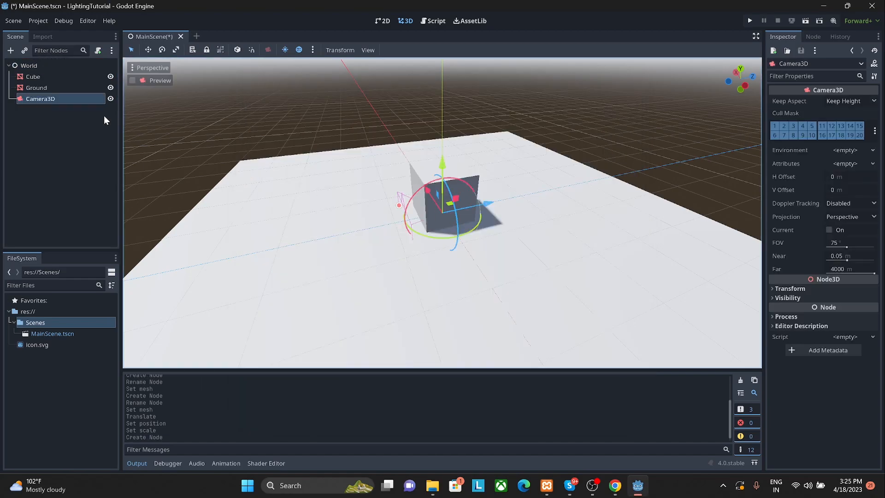
Step: Split the 3D view into two viewports and turn on the camera preview in the upper one
{"action": "left_click", "coordinate": [368, 50]}
{"action": "left_click", "coordinate": [394, 75]}
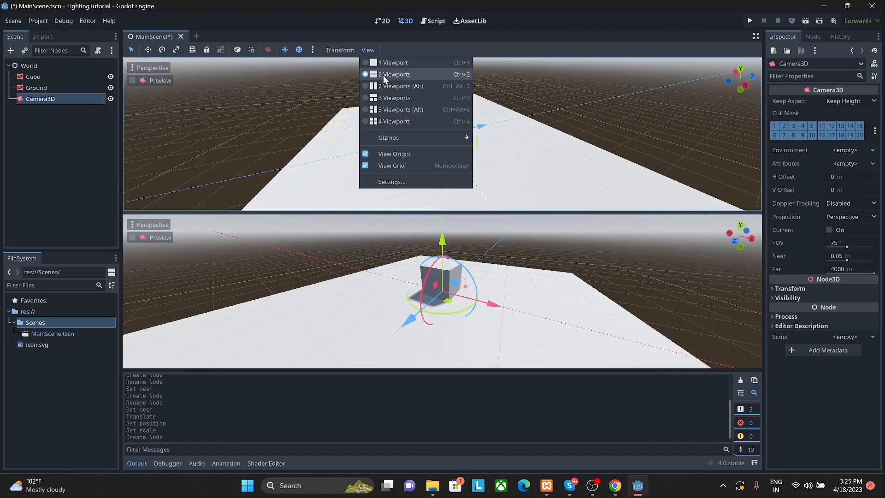
{"action": "left_click", "coordinate": [55, 98]}
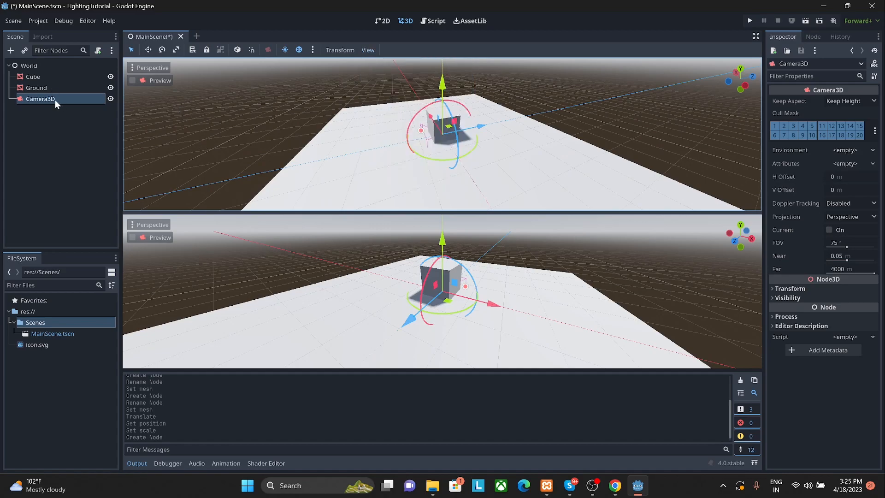
{"action": "left_click", "coordinate": [133, 81]}
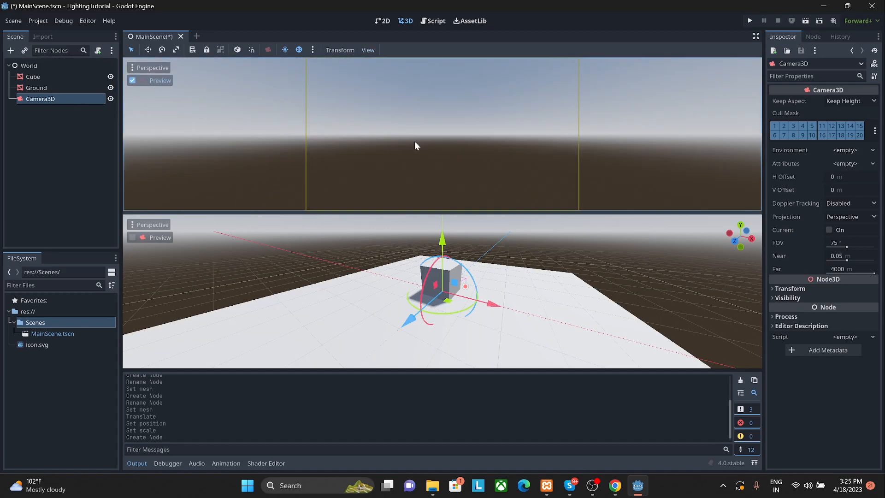
Step: Move the camera back and up from the cube and tilt it down so the cube is framed in the preview
{"action": "left_click_drag", "start_coordinate": [420, 322], "coordinate": [269, 364]}
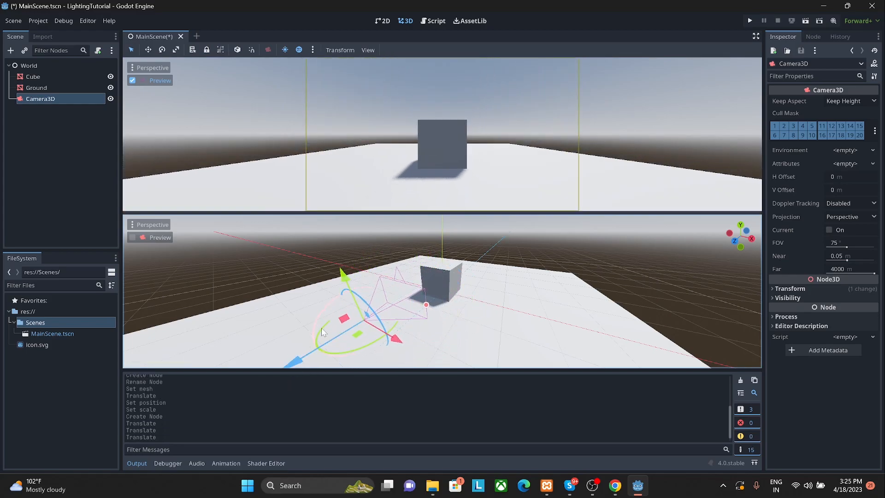
{"action": "left_click_drag", "start_coordinate": [343, 273], "coordinate": [341, 256]}
{"action": "left_click_drag", "start_coordinate": [305, 295], "coordinate": [344, 215]}
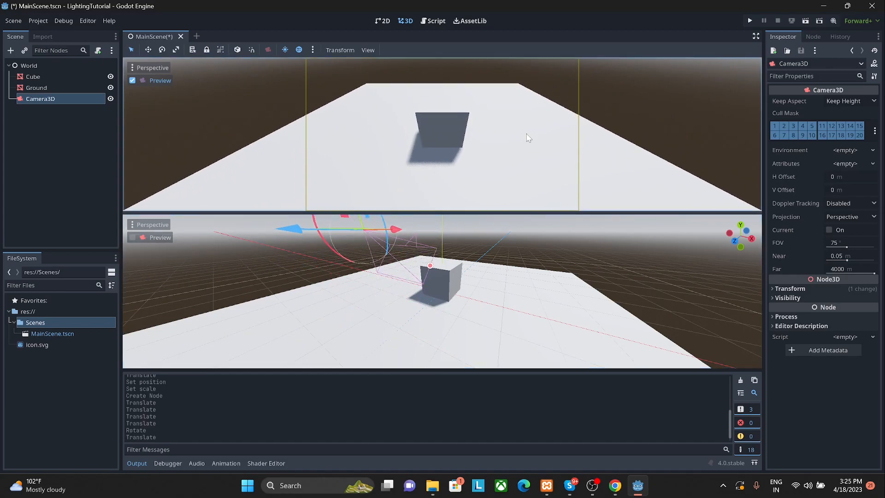
Step: Return to a single viewport and turn off the camera preview
{"action": "left_click", "coordinate": [368, 50]}
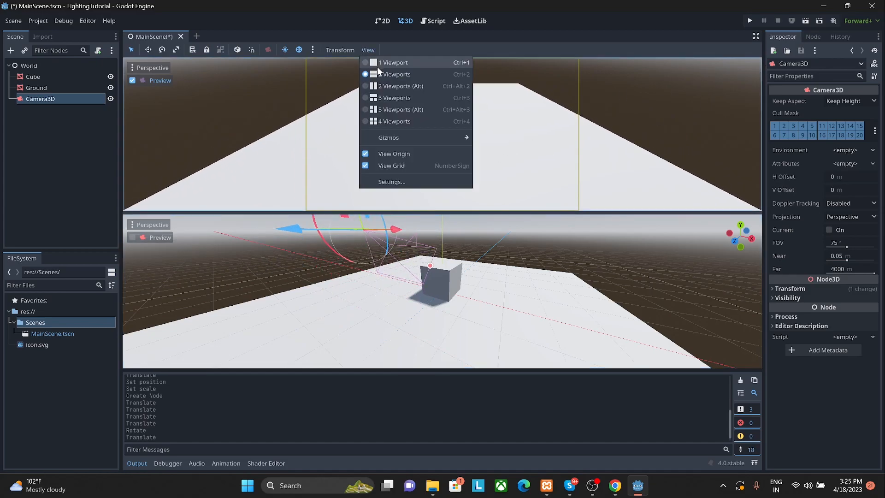
{"action": "left_click", "coordinate": [393, 63]}
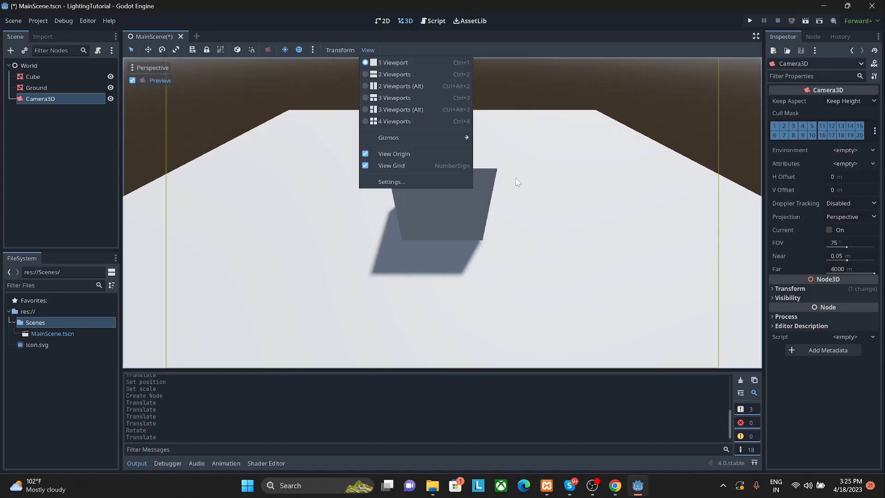
{"action": "left_click", "coordinate": [132, 88]}
{"action": "left_click", "coordinate": [142, 80]}
{"action": "middle_click_drag", "start_coordinate": [473, 229], "coordinate": [599, 236]}
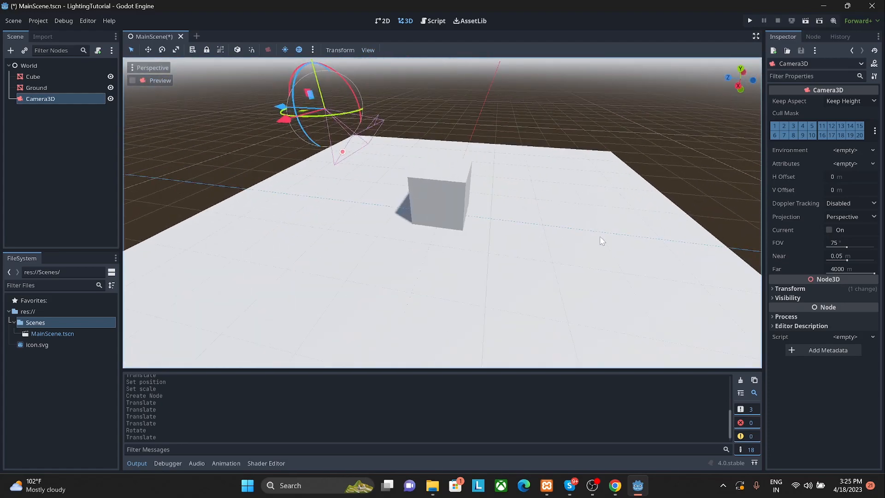
Step: Run the project to check the scene through the camera
{"action": "left_click", "coordinate": [750, 21]}
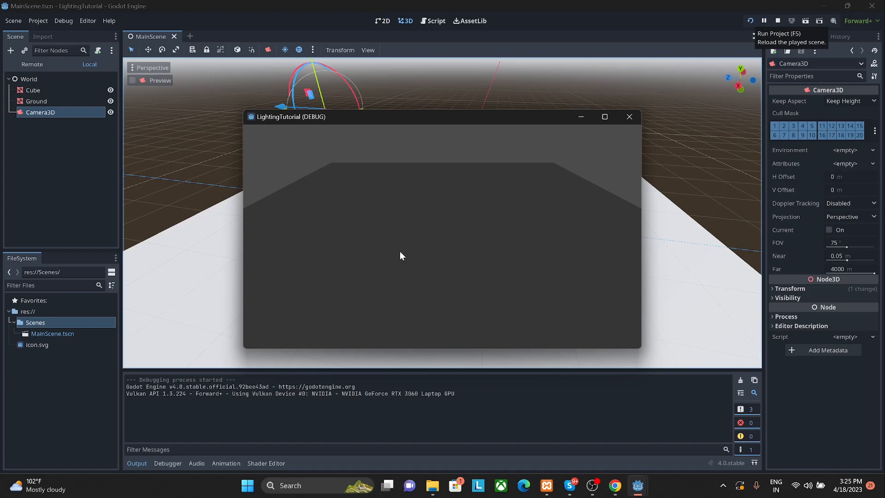
Step: Close the running game and examine the cube's shading and shadow on the ground from several angles in the 3D view
{"action": "left_click", "coordinate": [625, 122]}
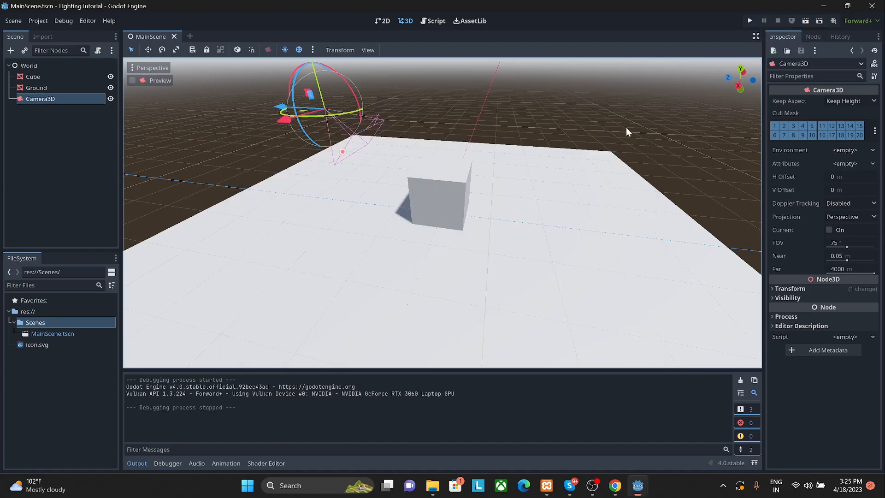
{"action": "scroll", "coordinate": [466, 246], "scroll_direction": "down", "scroll_amount": 1}
{"action": "mouse_move", "coordinate": [466, 246]}
{"action": "middle_mouse_down"}
{"action": "mouse_move", "coordinate": [368, 248]}
{"action": "mouse_move", "coordinate": [381, 257]}
{"action": "mouse_move", "coordinate": [531, 261]}
{"action": "mouse_move", "coordinate": [453, 272]}
{"action": "mouse_move", "coordinate": [489, 304]}
{"action": "mouse_move", "coordinate": [489, 270]}
{"action": "mouse_move", "coordinate": [450, 241]}
{"action": "middle_mouse_up"}
{"action": "scroll", "coordinate": [490, 305], "scroll_direction": "down", "scroll_amount": 10}
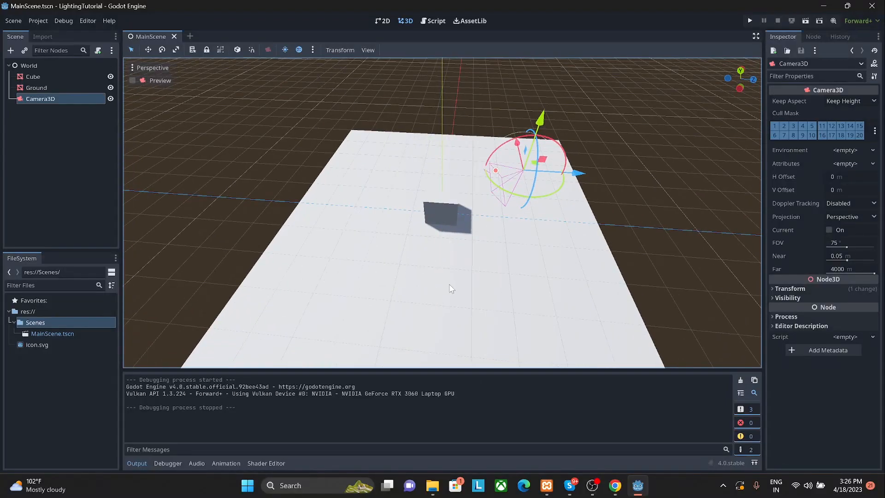
{"action": "scroll", "coordinate": [466, 220], "scroll_direction": "up", "scroll_amount": 4}
{"action": "middle_click_drag", "start_coordinate": [453, 248], "coordinate": [521, 244]}
{"action": "scroll", "coordinate": [494, 250], "scroll_direction": "up", "scroll_amount": 9}
{"action": "scroll", "coordinate": [494, 253], "scroll_direction": "down", "scroll_amount": 5}
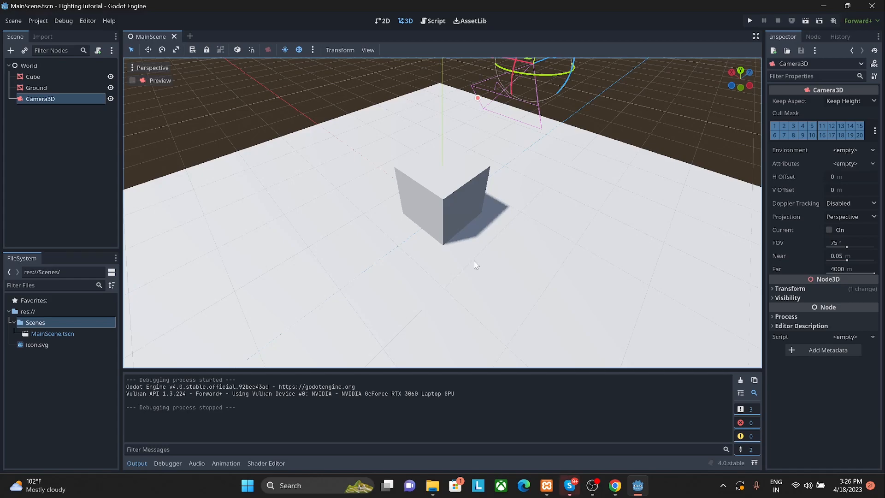
{"action": "middle_click_drag", "start_coordinate": [468, 265], "coordinate": [655, 240]}
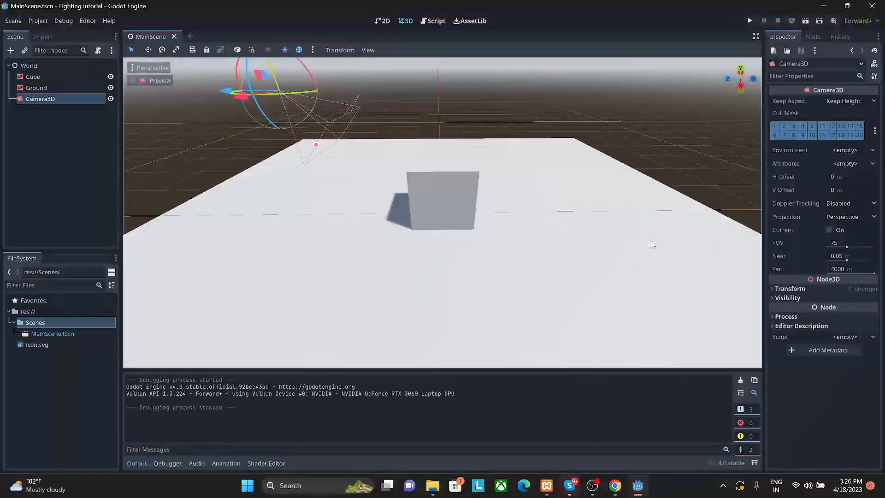
{"action": "middle_click_drag", "start_coordinate": [488, 225], "coordinate": [450, 242]}
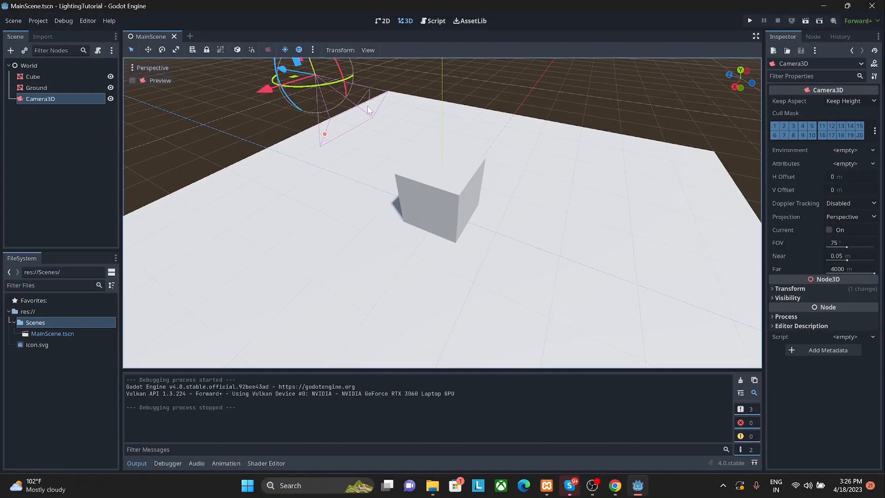
{"action": "middle_click_drag", "start_coordinate": [460, 185], "coordinate": [469, 182]}
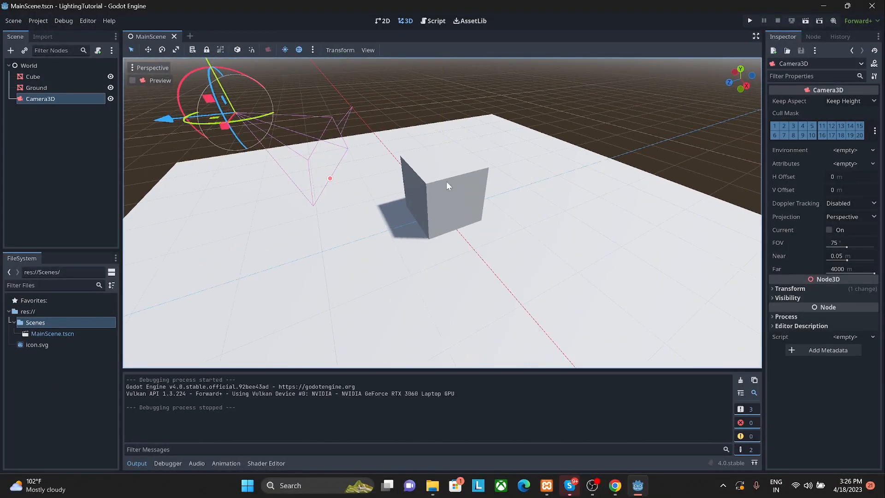
Step: Toggle the preview environment off and back on, and turn off the preview sunlight in the 3D view
{"action": "left_click", "coordinate": [300, 50]}
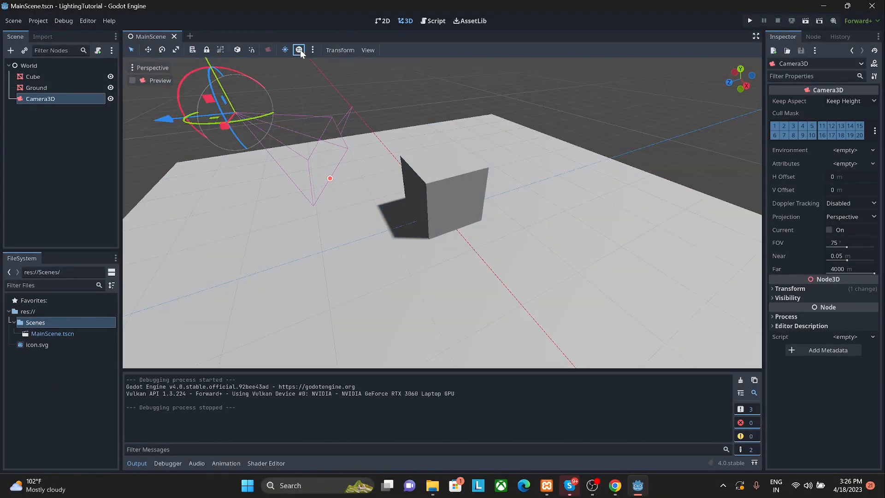
{"action": "left_click", "coordinate": [300, 49]}
{"action": "left_click", "coordinate": [285, 49]}
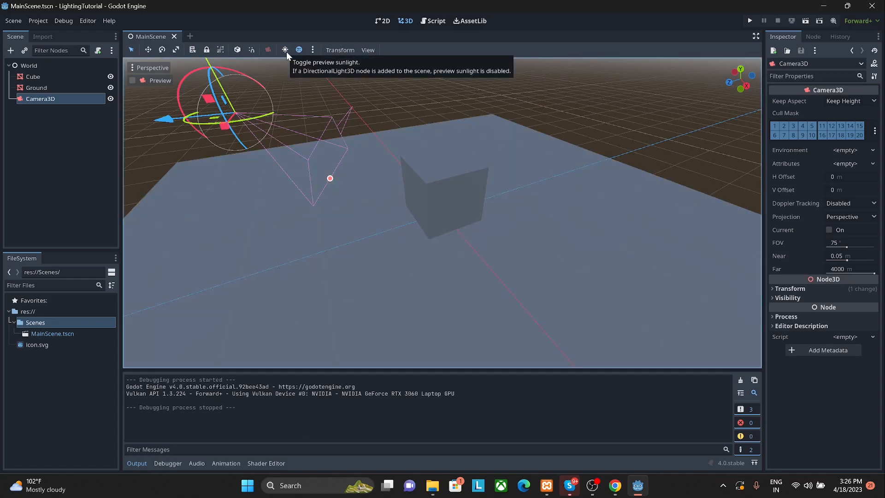
Step: Examine the cube and the ground from several angles without the preview sunlight
{"action": "middle_click_drag", "start_coordinate": [395, 118], "coordinate": [386, 237]}
{"action": "scroll", "coordinate": [364, 249], "scroll_direction": "up", "scroll_amount": 3}
{"action": "middle_click_drag", "start_coordinate": [346, 261], "coordinate": [497, 247]}
{"action": "scroll", "coordinate": [546, 247], "scroll_direction": "up", "scroll_amount": 5}
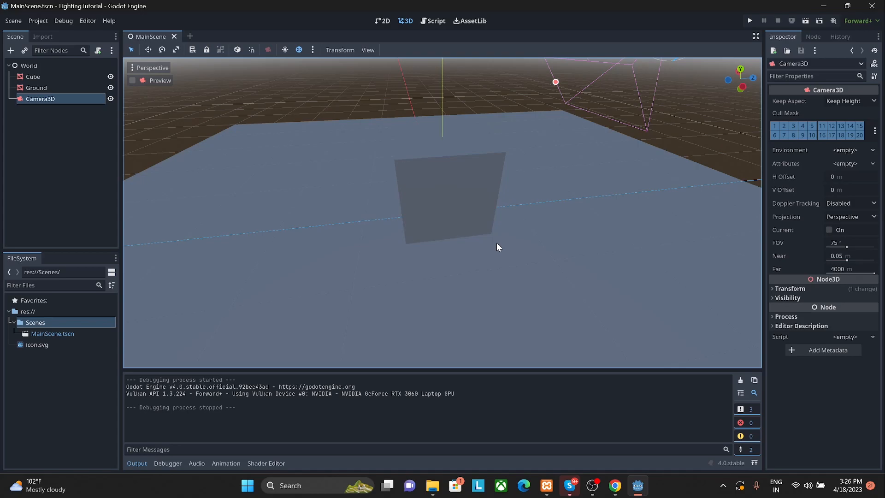
{"action": "middle_click_drag", "start_coordinate": [473, 246], "coordinate": [538, 269]}
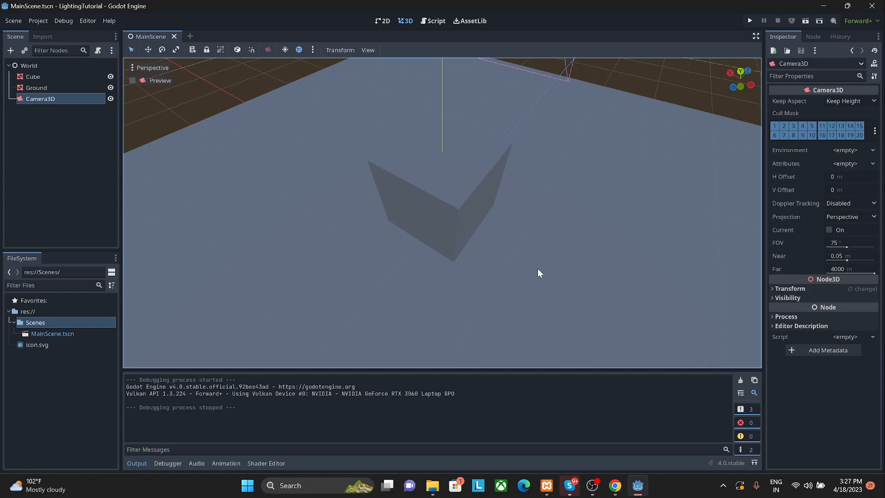
{"action": "middle_click_drag", "start_coordinate": [540, 266], "coordinate": [468, 239]}
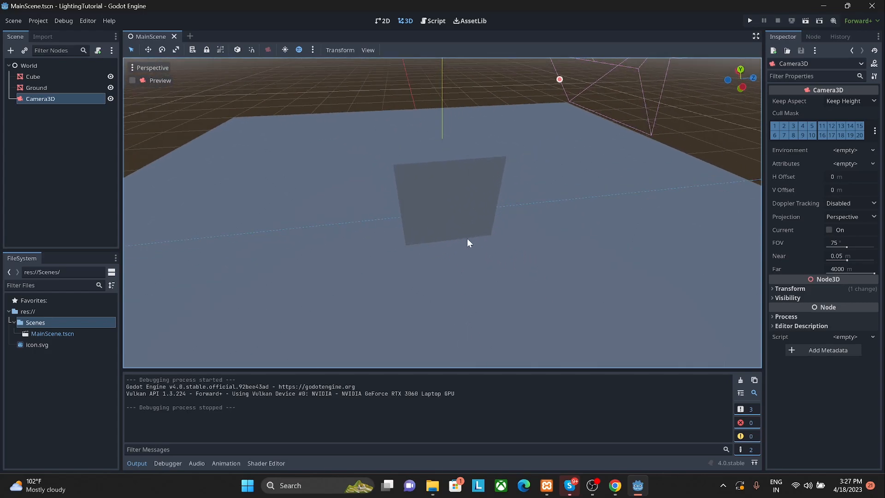